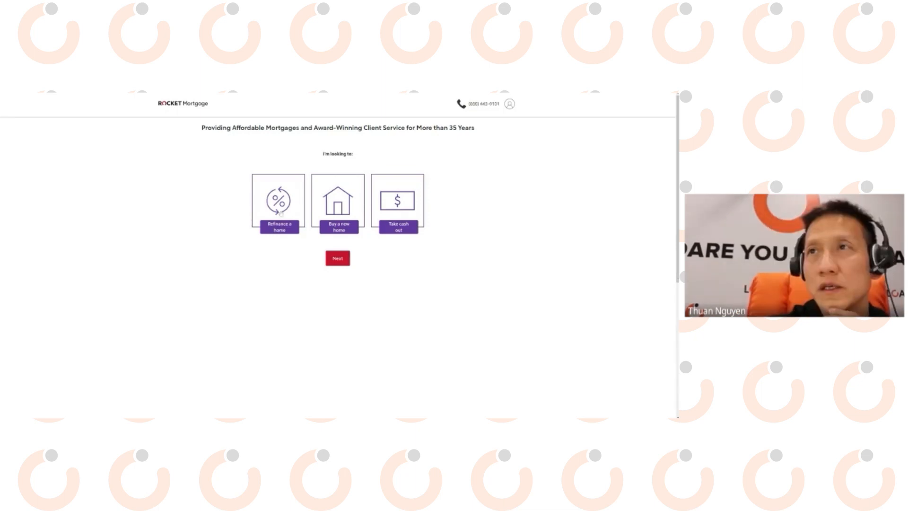
Answer Rocket Mortgage's first questions: refinance, single-family home, primary residence.
left_click(281, 214)
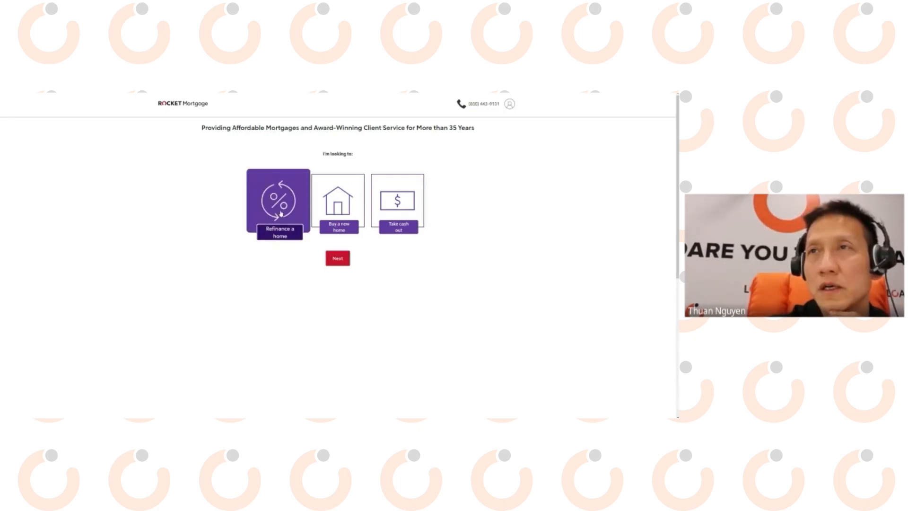
left_click(337, 261)
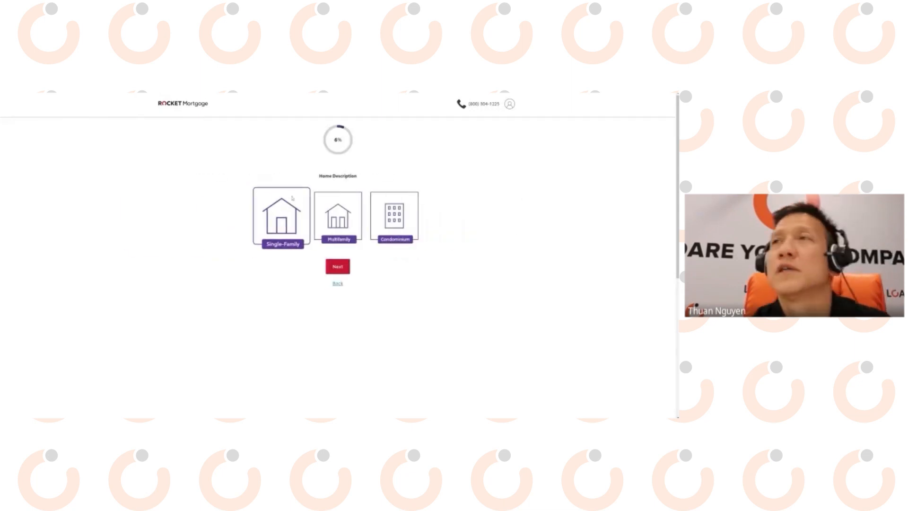
left_click(287, 219)
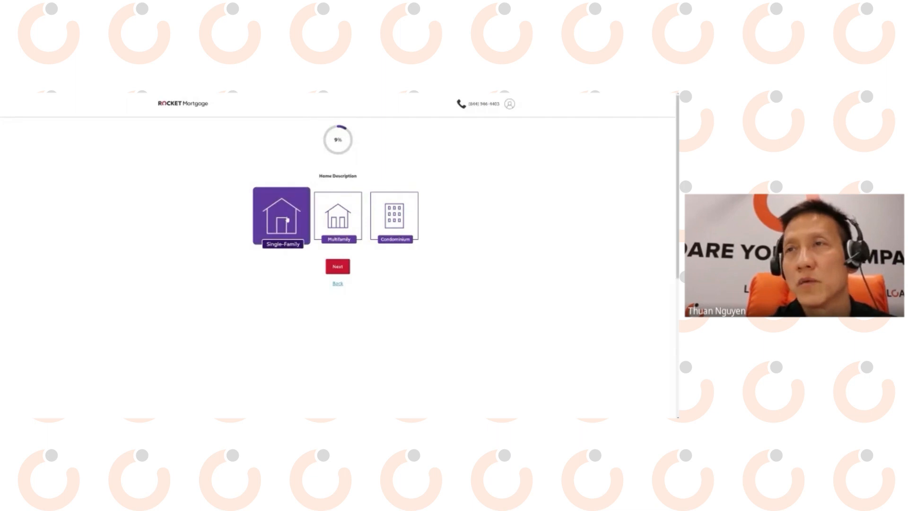
left_click(330, 267)
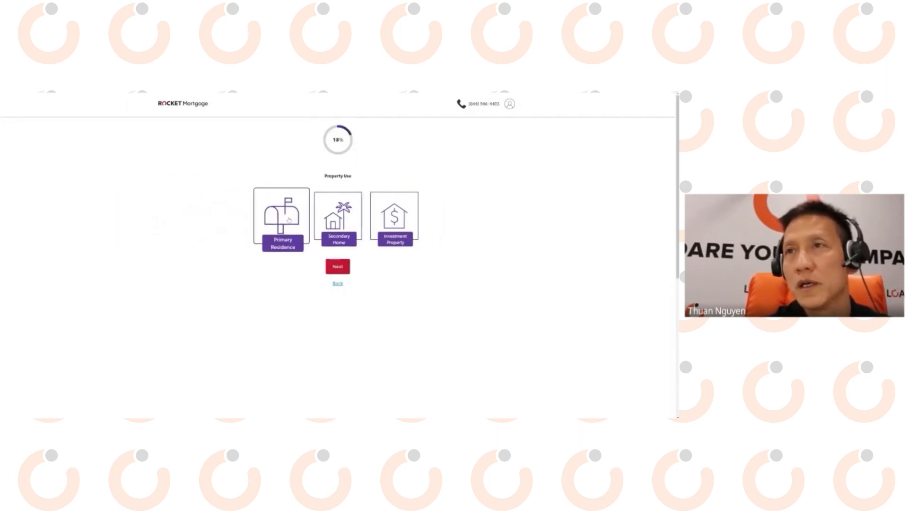
left_click(296, 222)
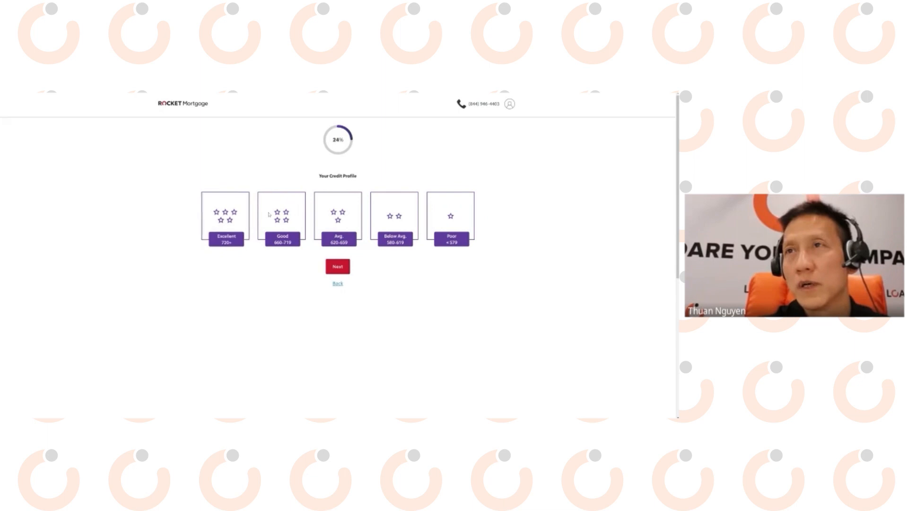
Rate credit Excellent 720+, answer no second mortgage, and move to Loan Factory.
left_click(243, 217)
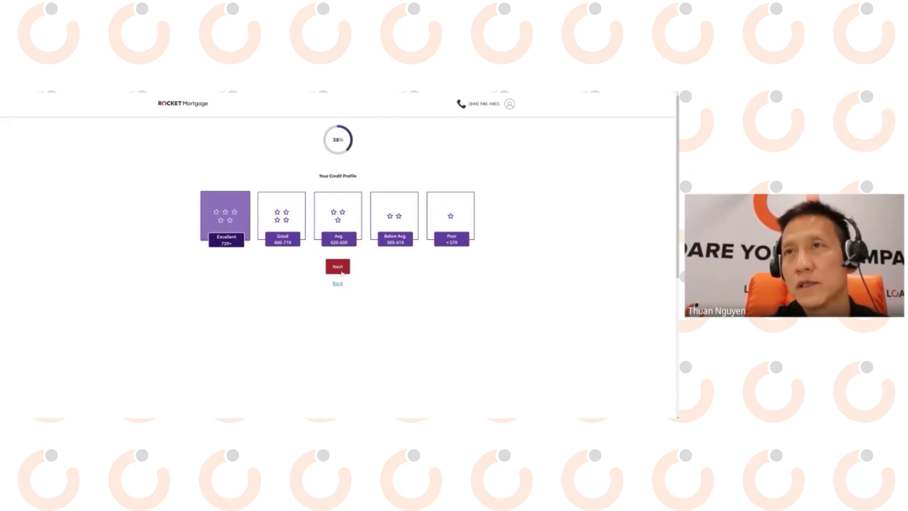
left_click(342, 271)
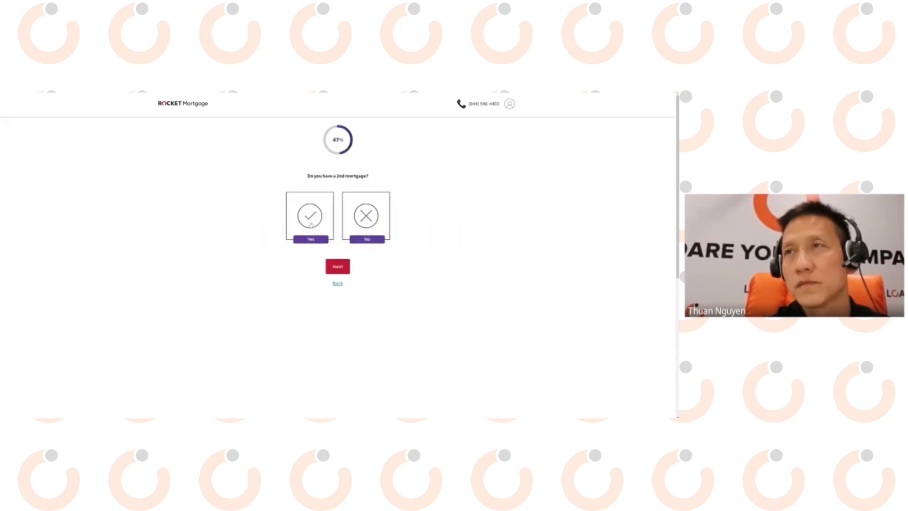
left_click(367, 221)
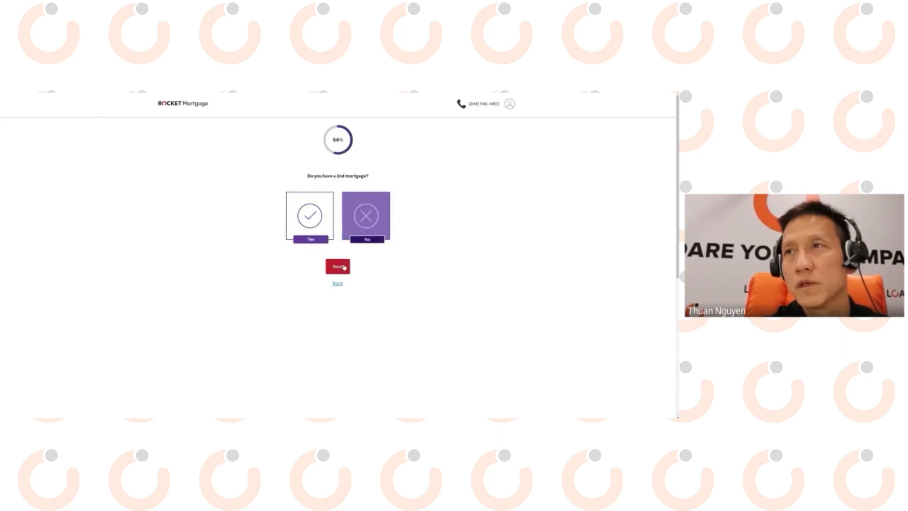
left_click(343, 267)
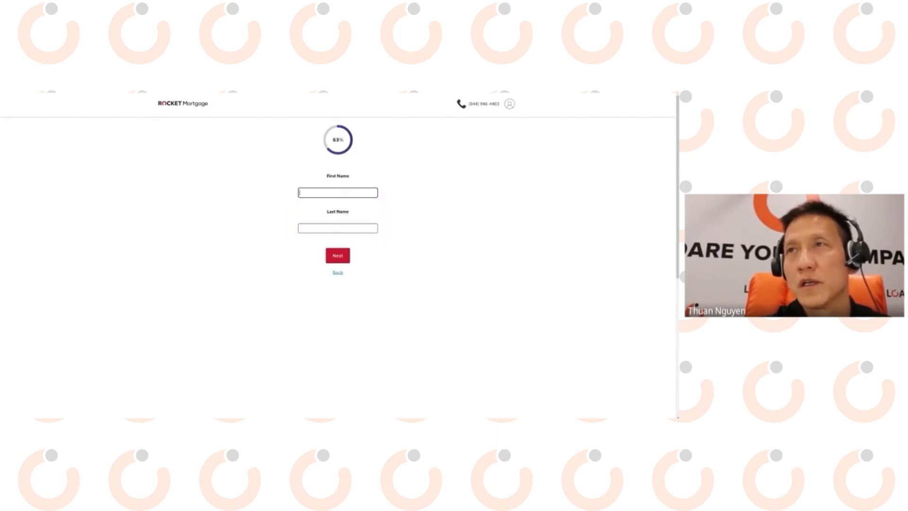
left_click(254, 211)
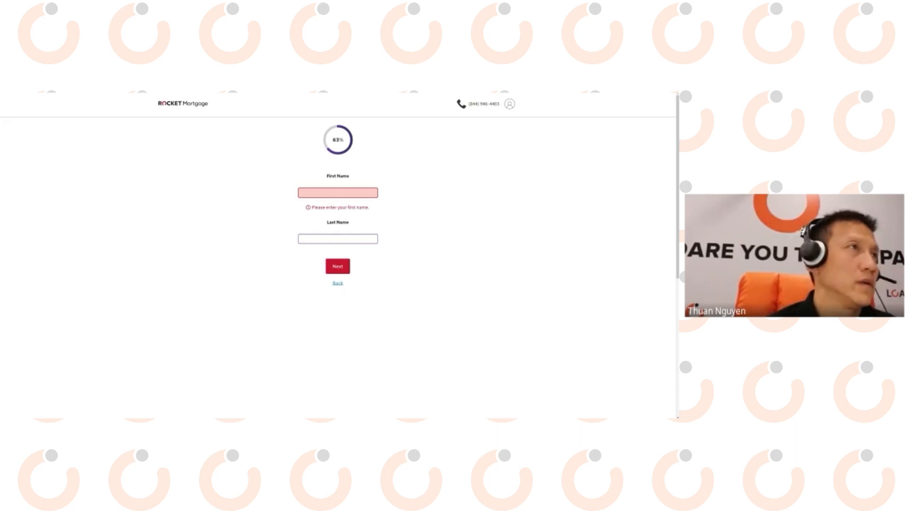
key("ctrl+Tab")
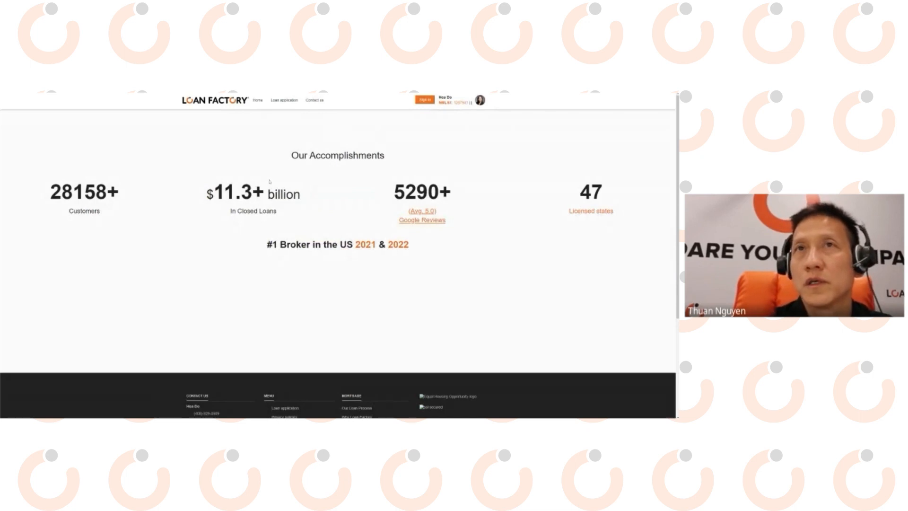
Start a Loan Factory home purchase quote for ZIP code 95122.
scroll(272, 163, "down", 3)
scroll(279, 142, "up", 3)
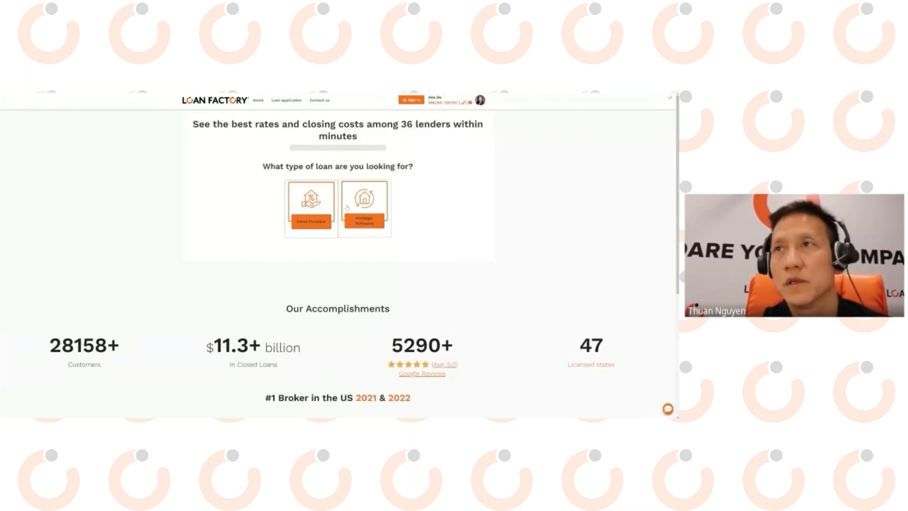
left_click(312, 208)
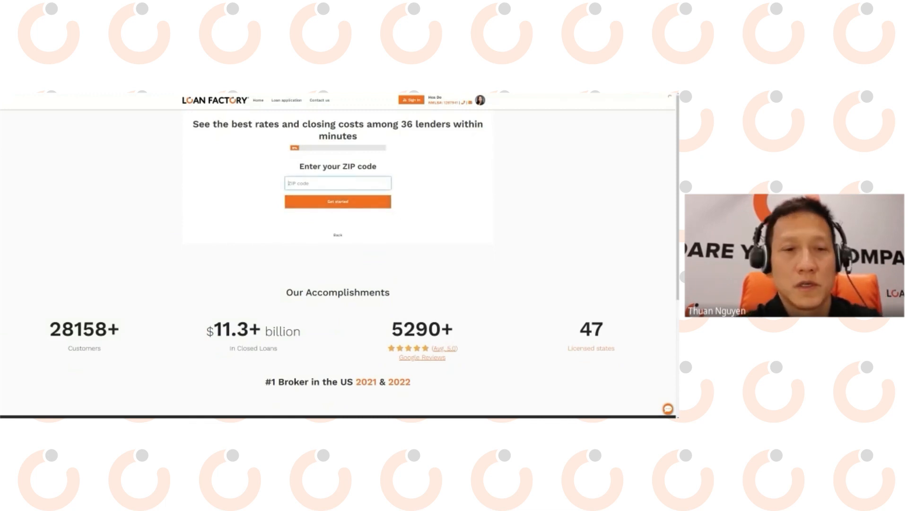
type("95122")
left_click(342, 205)
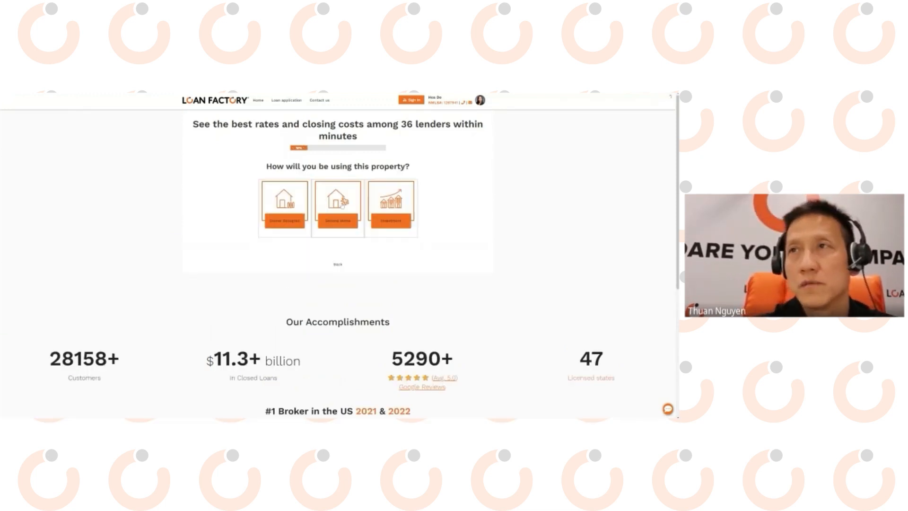
Answer owner occupied, default price and down payment, 760-779 credit, no bankruptcy, and continue with lenders.
left_click(282, 206)
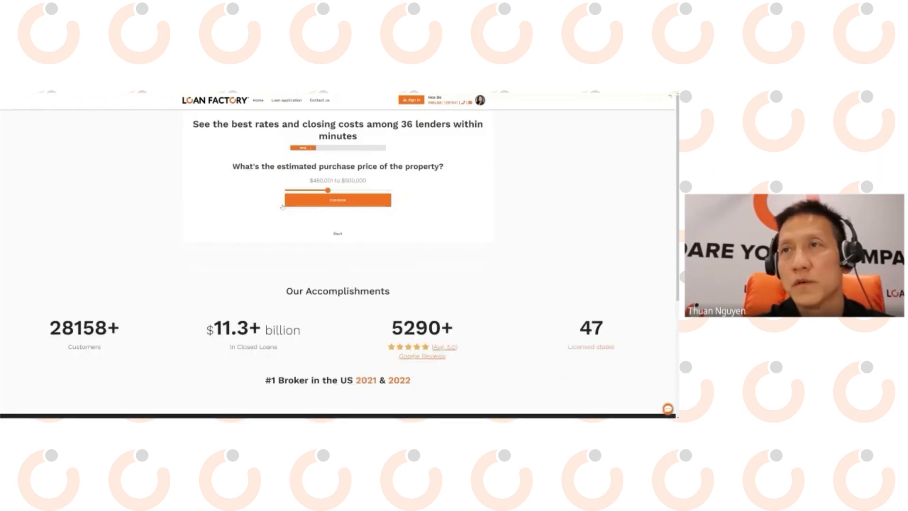
left_click(337, 201)
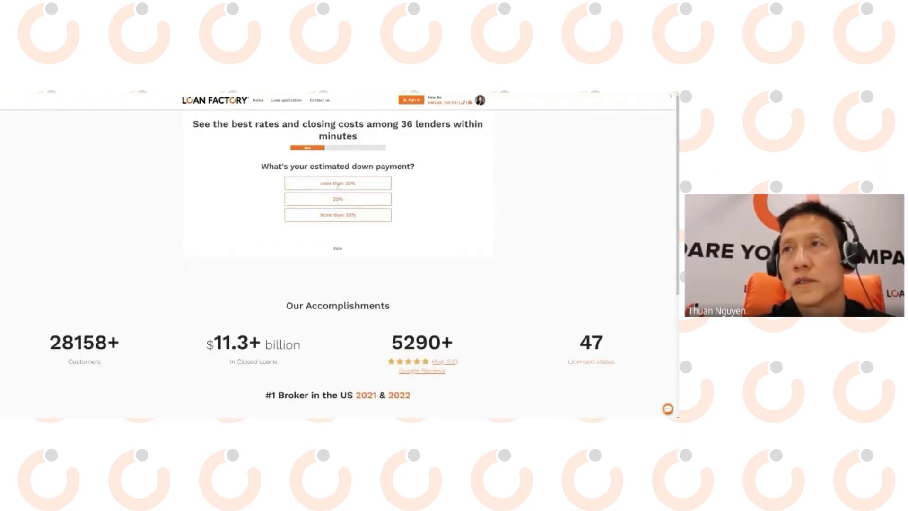
left_click(338, 199)
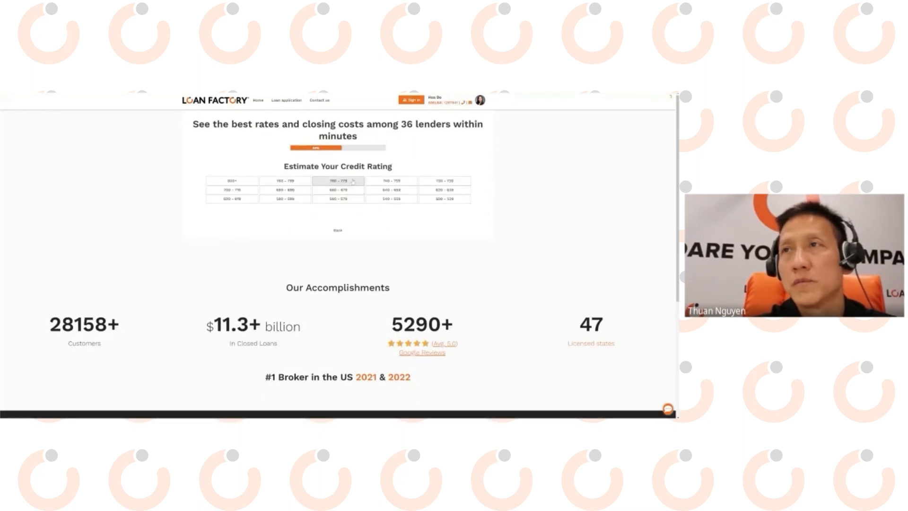
left_click(352, 182)
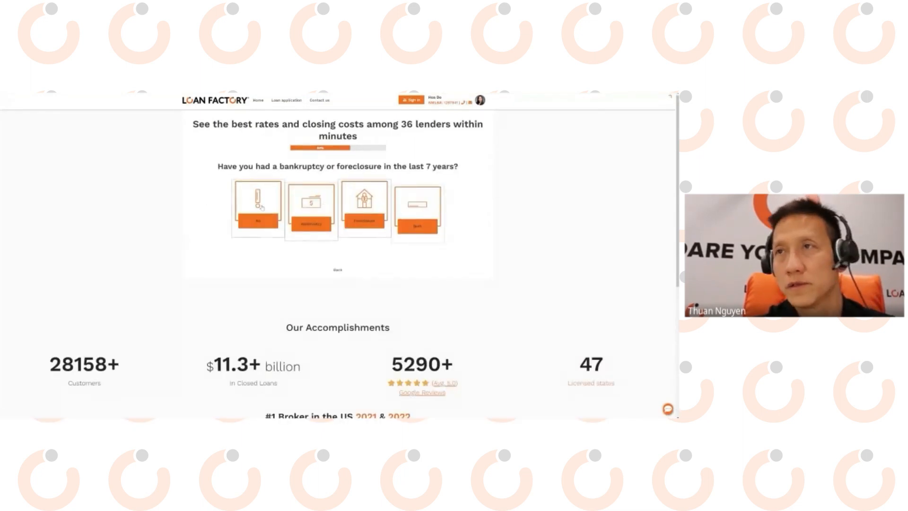
left_click(263, 199)
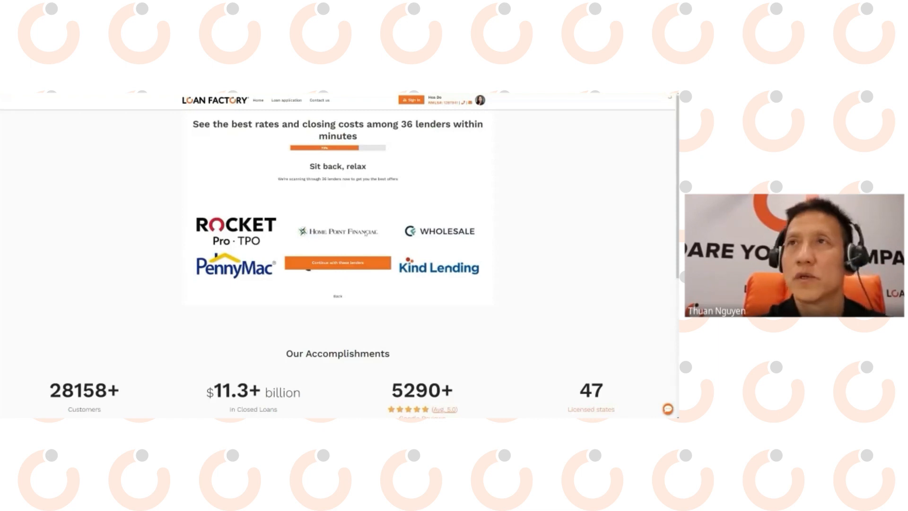
left_click(343, 263)
Fill in the contact's first name, last name and e-mail address, then submit them.
left_click(337, 191)
left_click(239, 186)
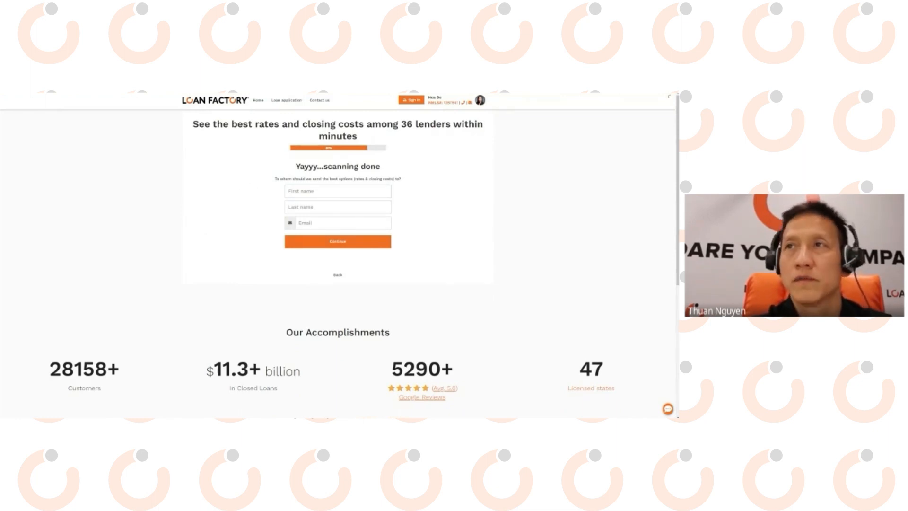
left_click(337, 191)
key("Tab")
key("Tab")
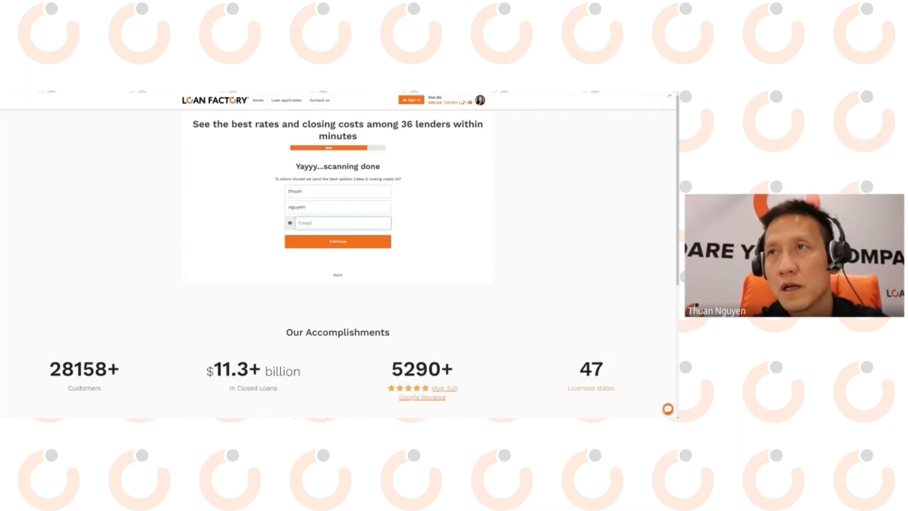
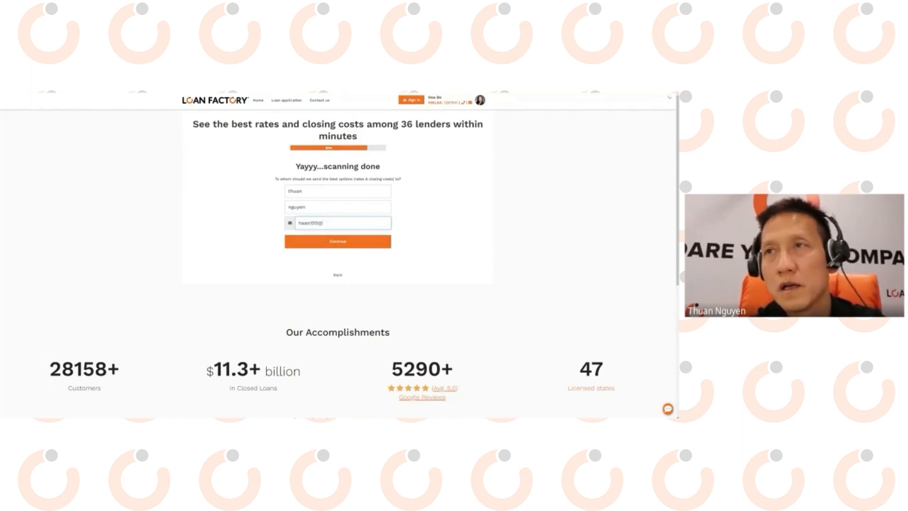
left_click(320, 236)
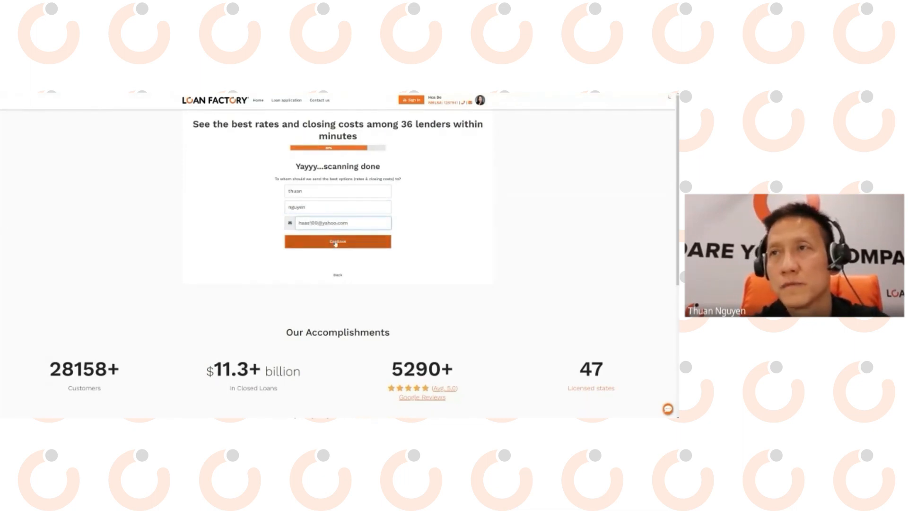
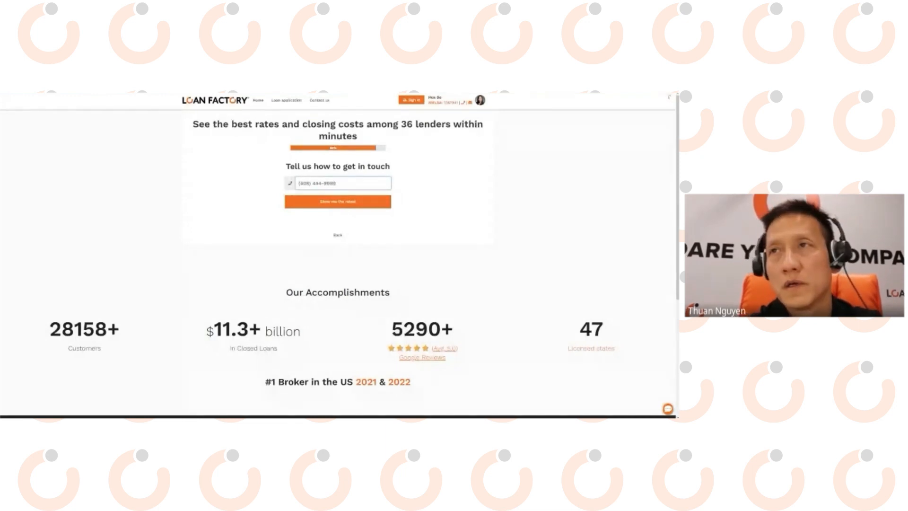
Enter the contact's phone number and request the rate results.
left_click(338, 207)
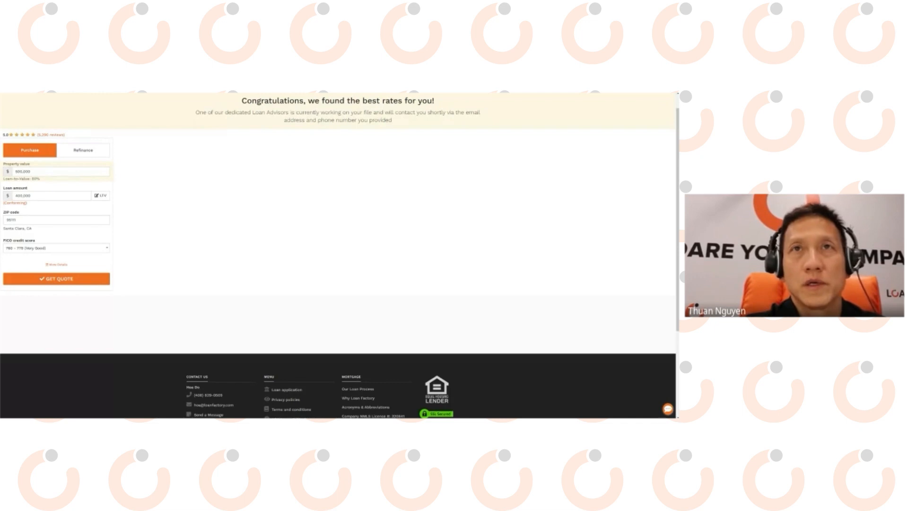
Request rate quotes with pre-tax income set to '> $214,560'.
left_click_drag(208, 100, 77, 173)
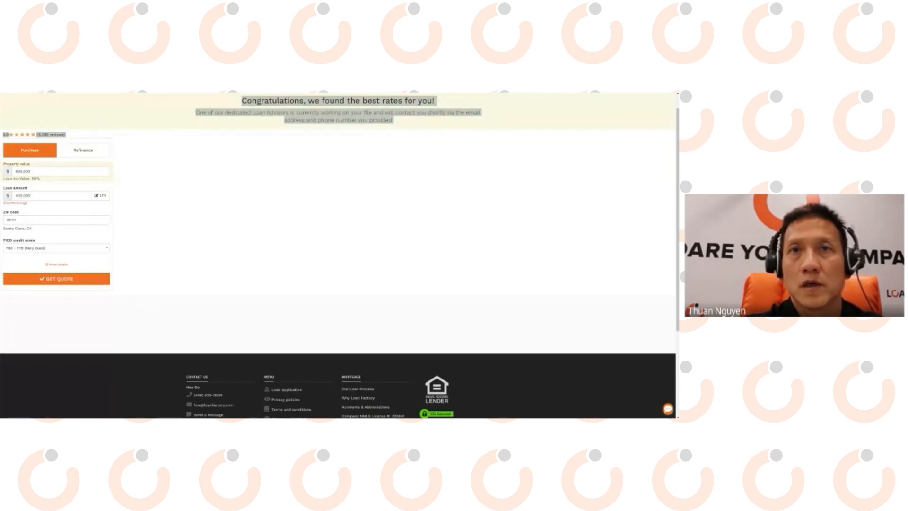
key("alt+Tab")
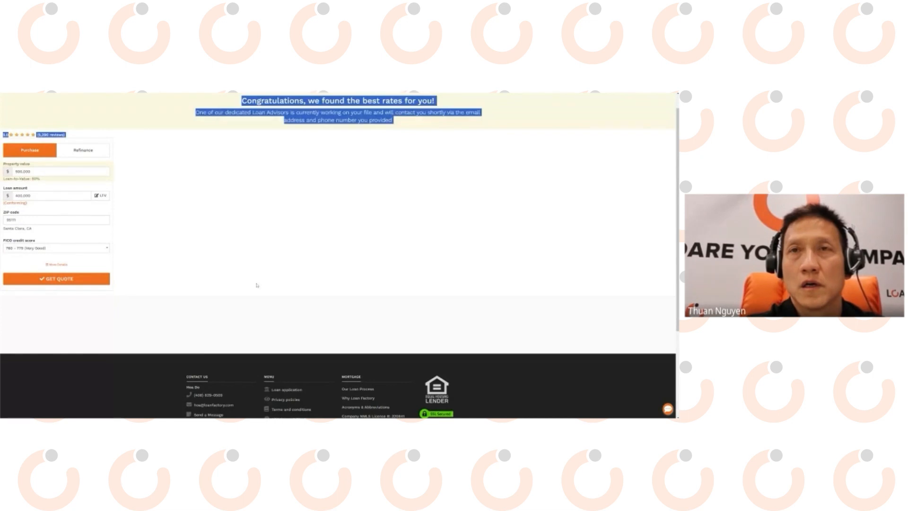
left_click(63, 280)
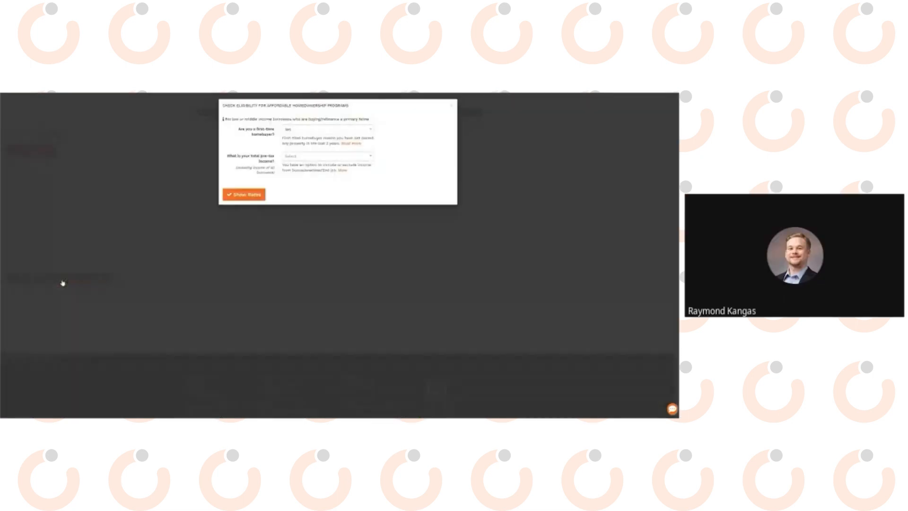
left_click(344, 158)
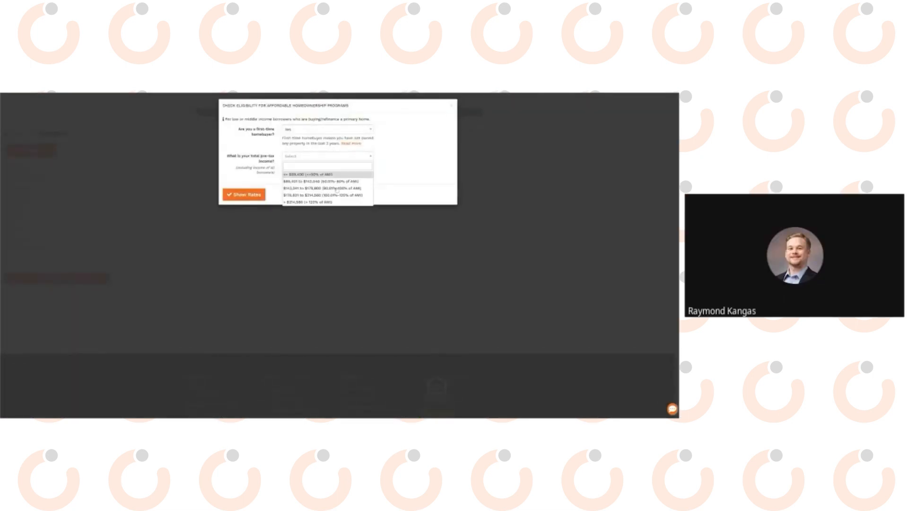
left_click(320, 201)
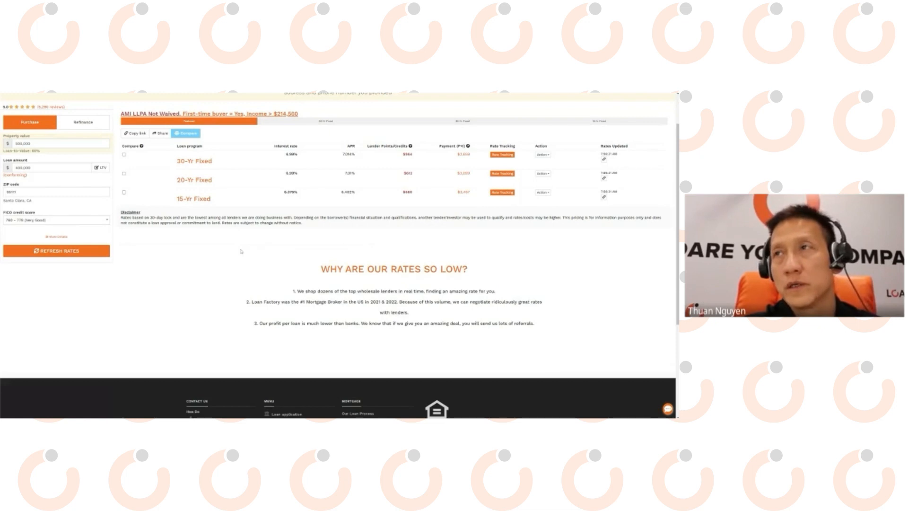
scroll(241, 252, "up", 1)
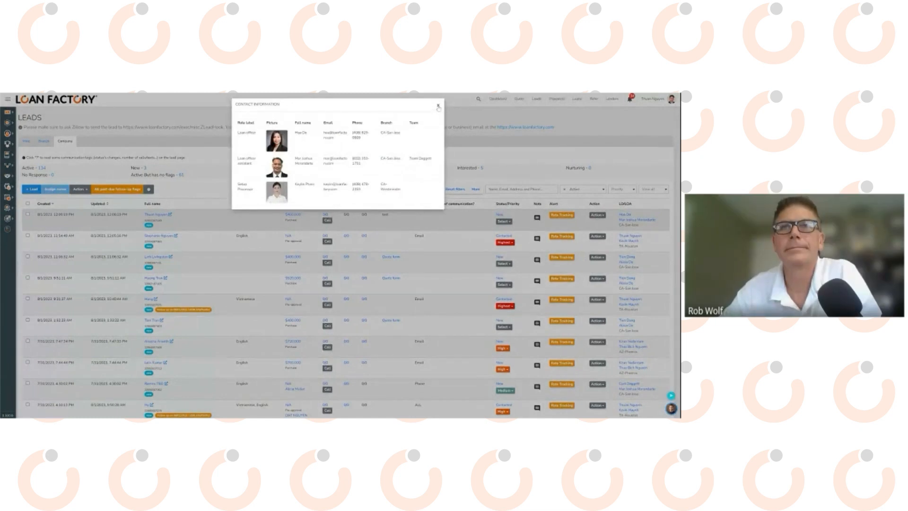
Close the Contact Information dialog and go to the Associates directory from the sidebar.
left_click(222, 213)
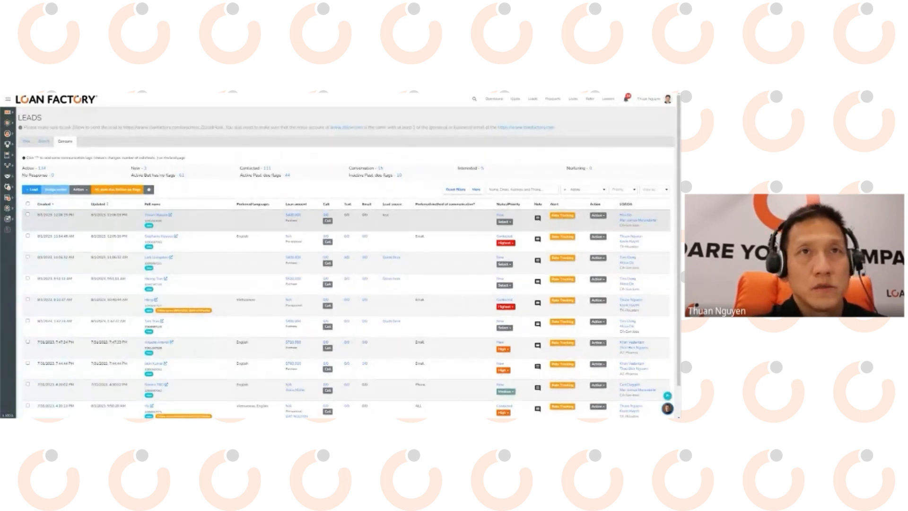
left_click(666, 103)
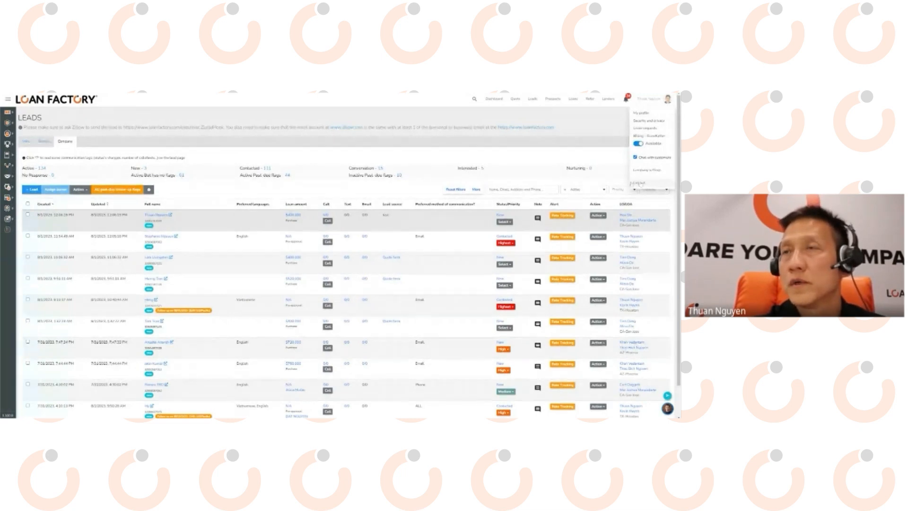
mouse_move(6, 137)
left_click(38, 154)
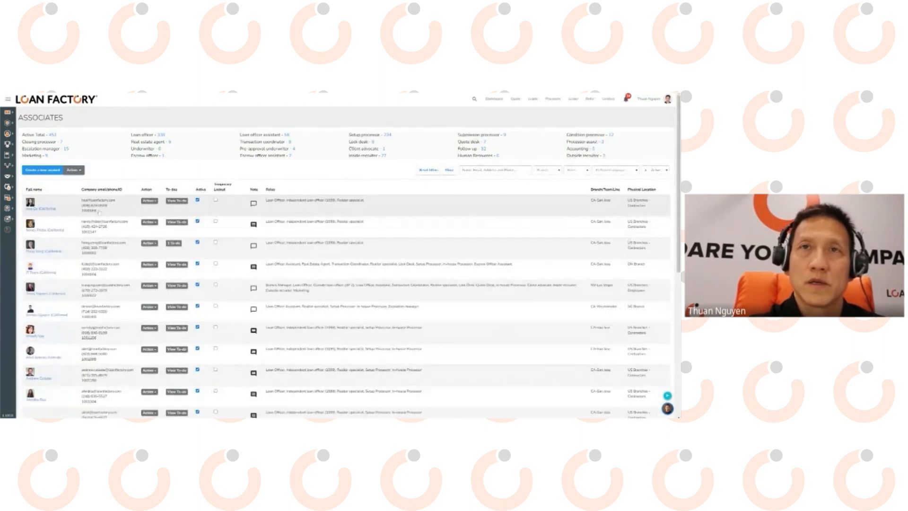
Open and dismiss the first associate's Action dropdown.
left_click(155, 201)
left_click(156, 218)
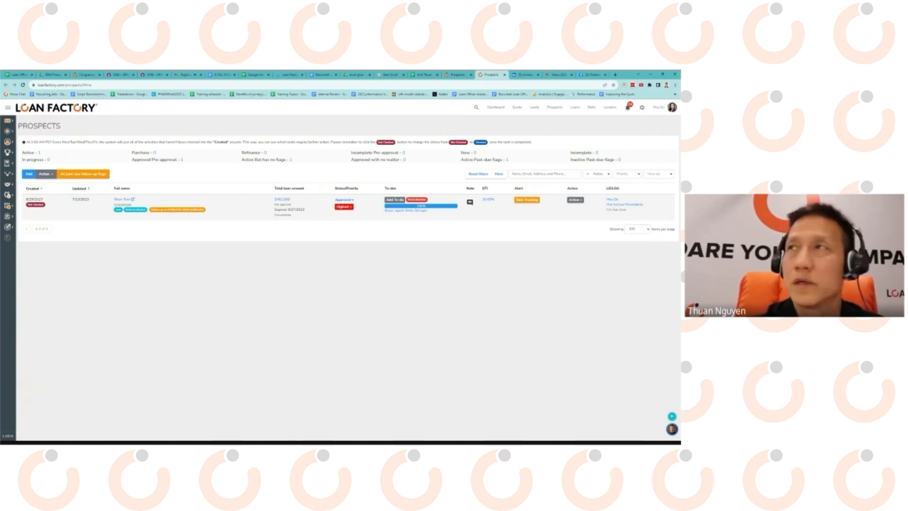
Add a new lead web page in Lead settings using the agent_captive_lead_funnel_2 template.
left_click(642, 109)
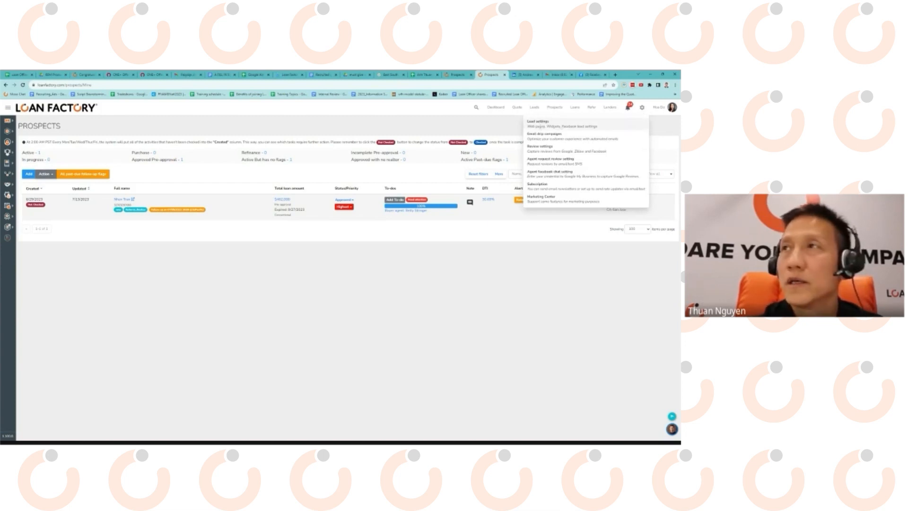
left_click(539, 123)
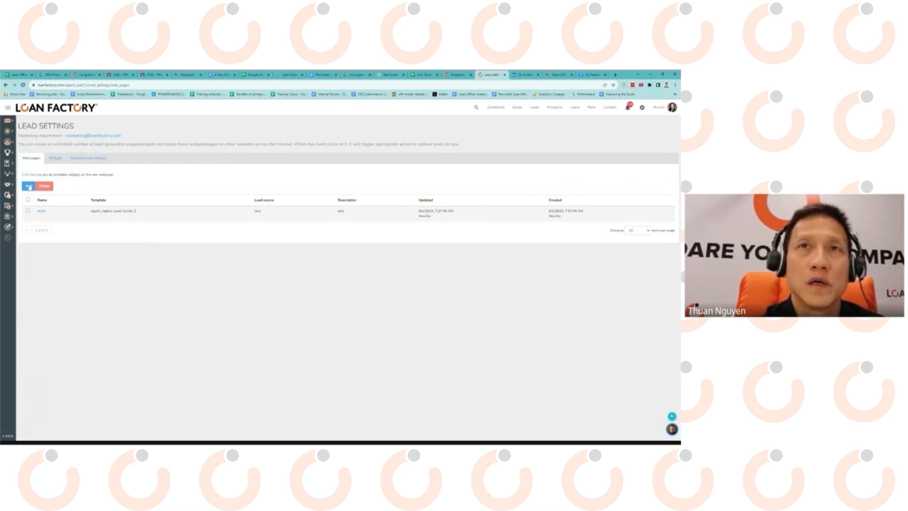
left_click(28, 187)
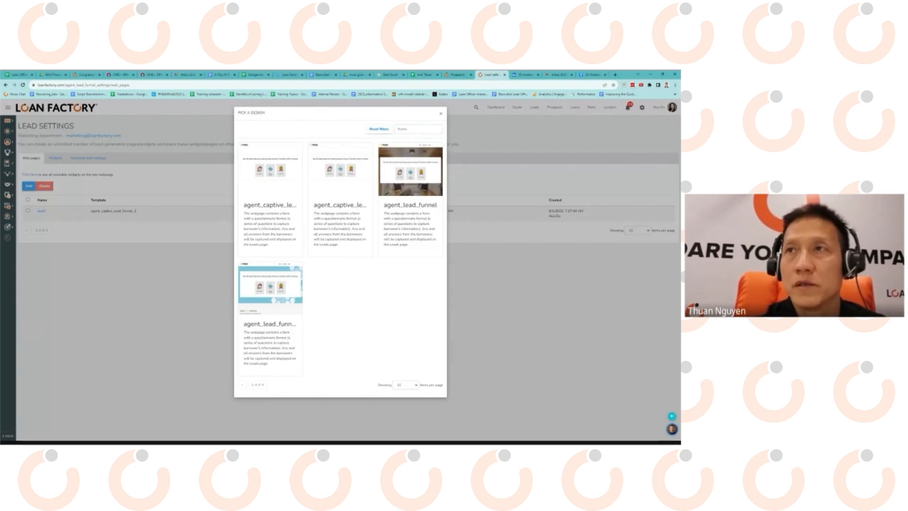
left_click(342, 163)
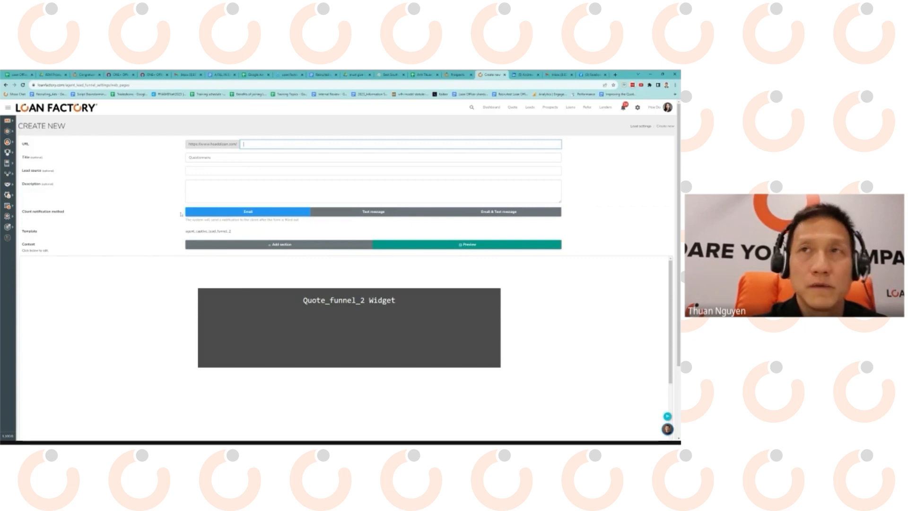
Set the page URL path to OnePlus and its title and lead source to 1percentdown.
left_click_drag(189, 145, 238, 145)
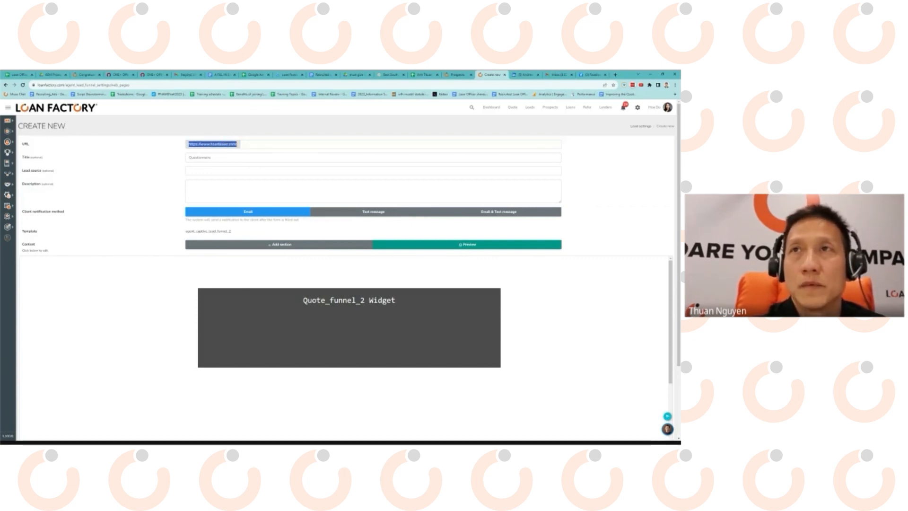
left_click(243, 144)
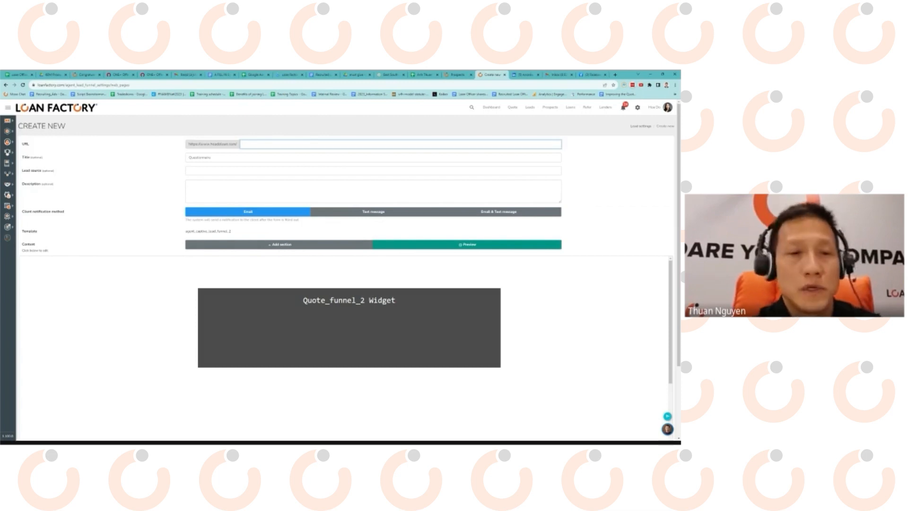
type("OnePu")
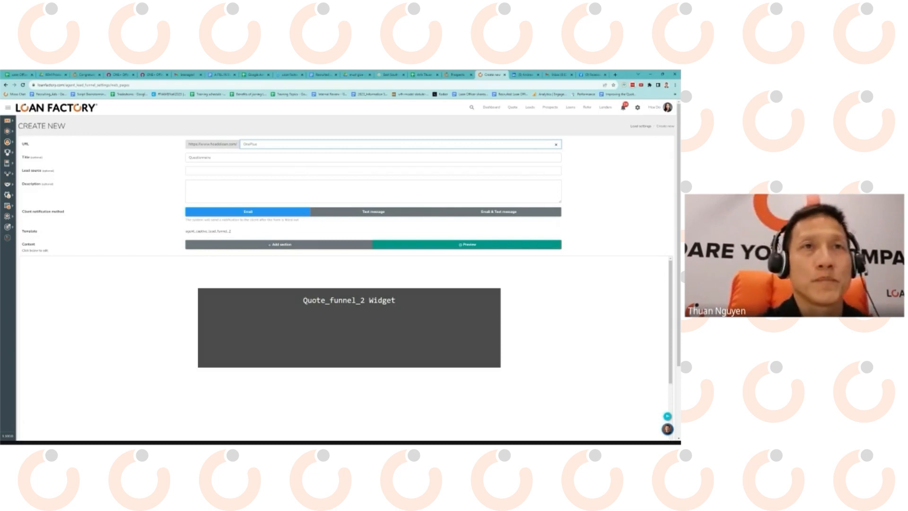
type("s")
key("Tab")
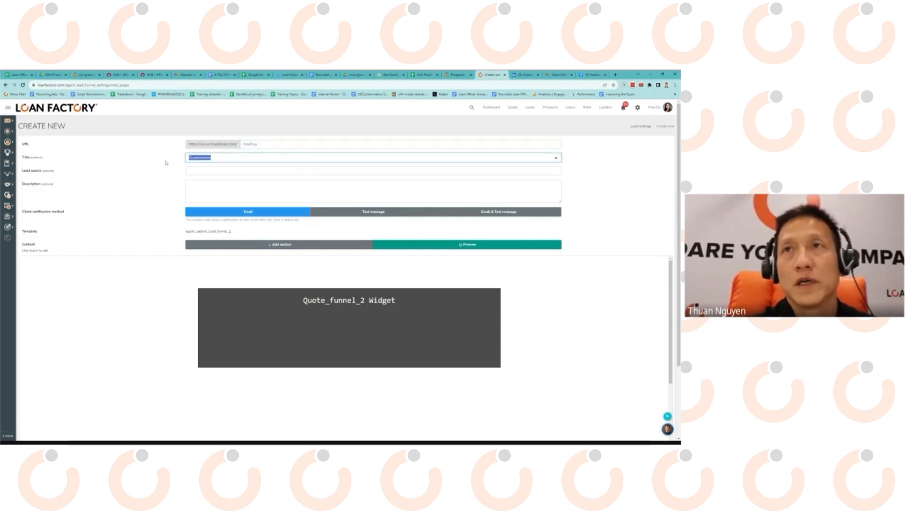
type("O")
type("percentdown")
key("ctrl+a")
key("ctrl+c")
left_click(153, 170)
key("ctrl+v")
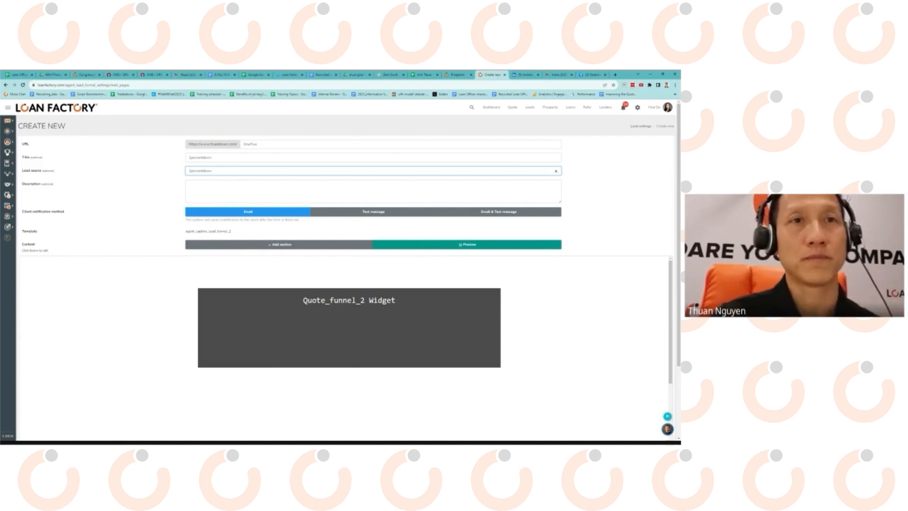
Paste 1percentdown into the Description, pointing out the Lead source and notification method fields.
key("Tab")
key("ctrl+v")
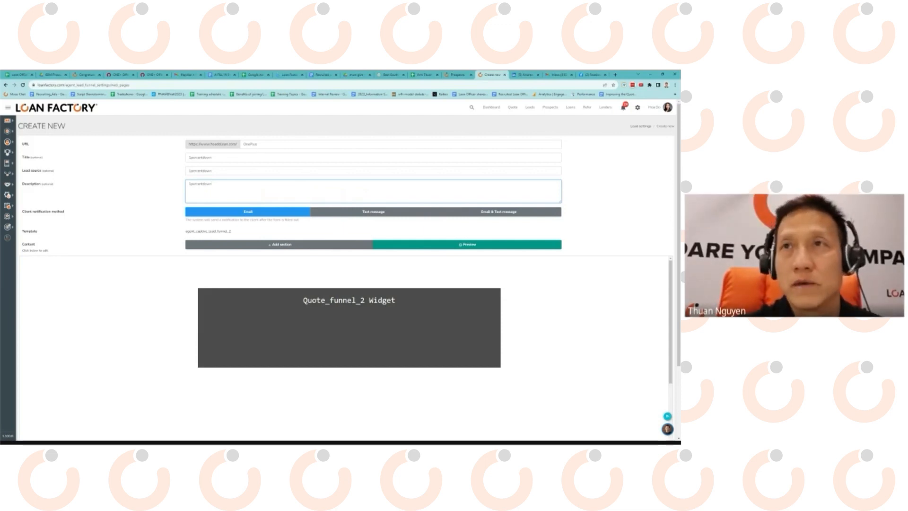
left_click_drag(21, 170, 57, 171)
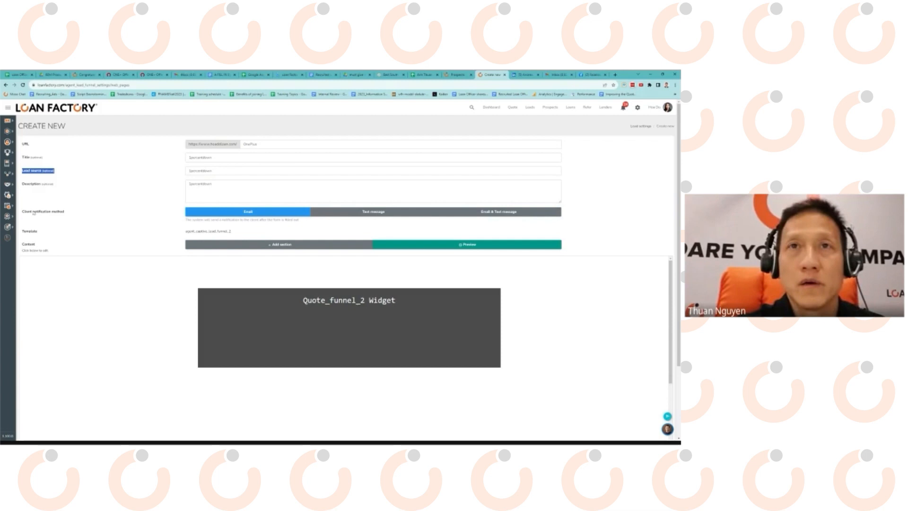
left_click_drag(33, 212, 59, 212)
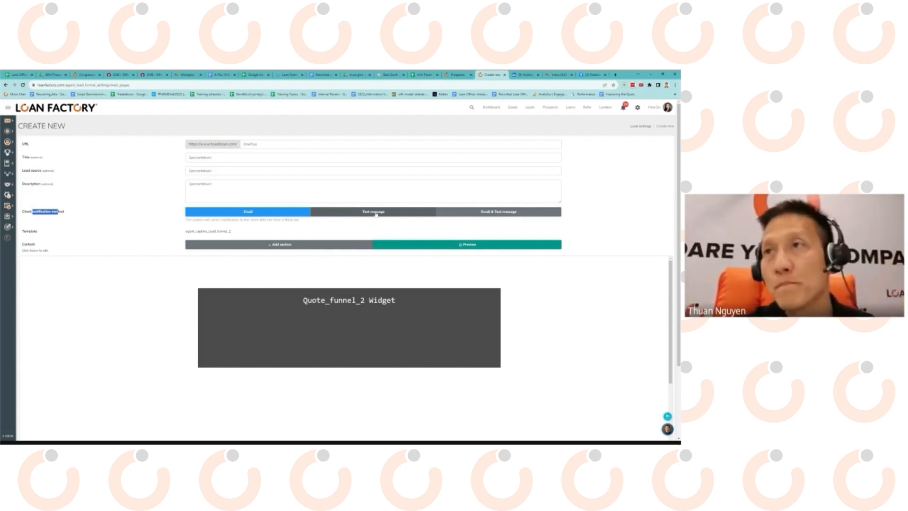
Submit the form to save the OnePlus lead page.
scroll(137, 223, "down", 2)
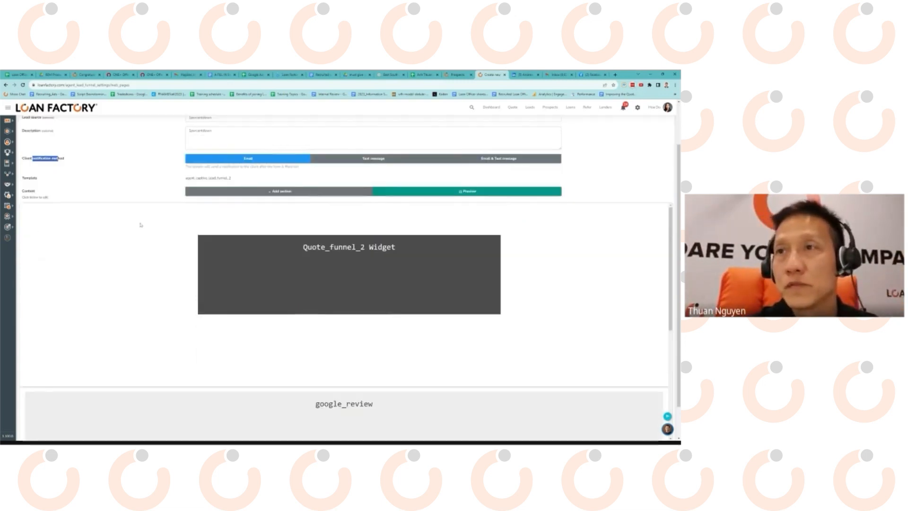
scroll(325, 253, "down", 3)
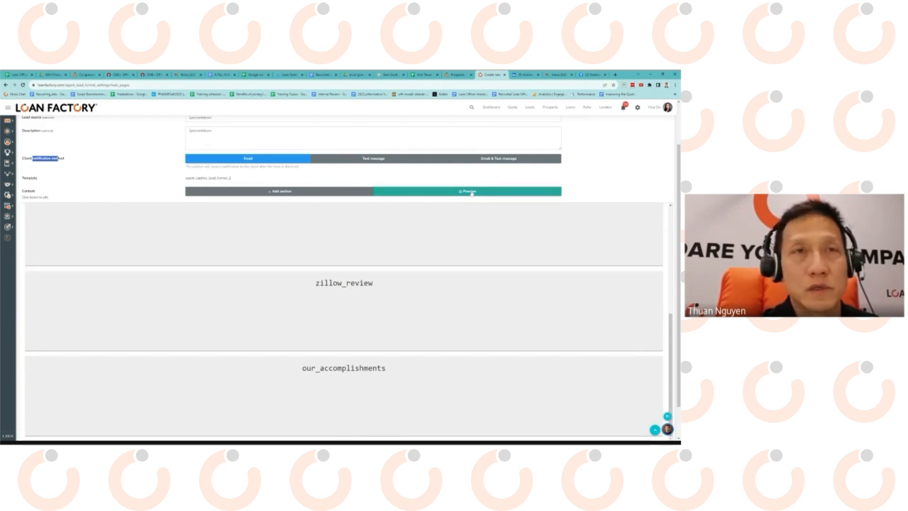
scroll(380, 244, "down", 1)
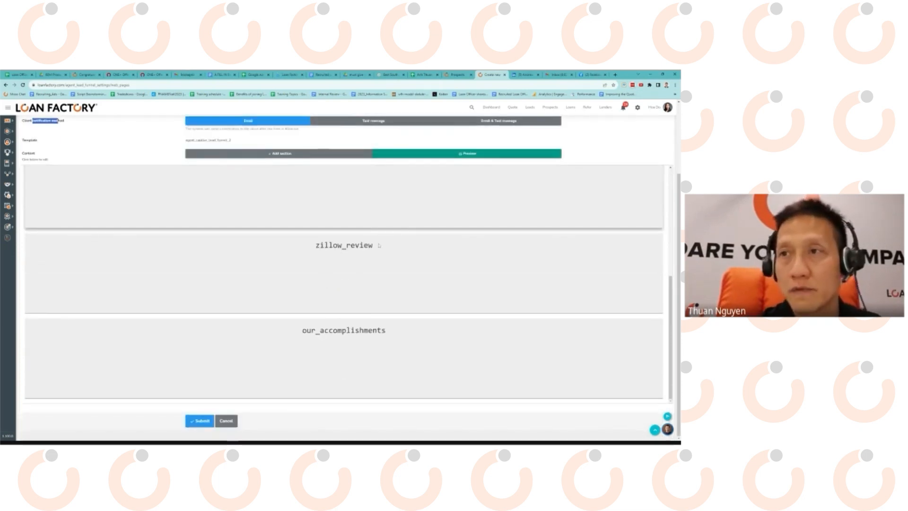
left_click(198, 422)
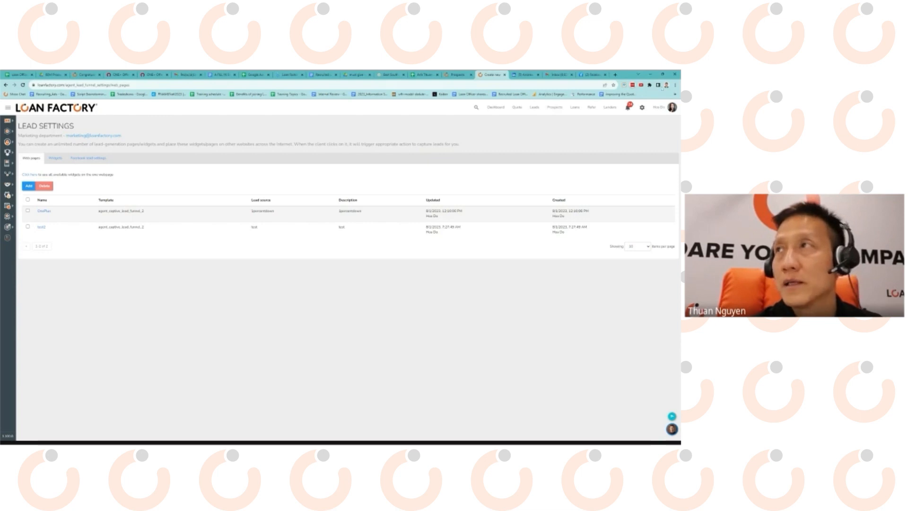
Open the OnePlus page settings, select its URL, and start a new tab to visit it.
left_click(42, 212)
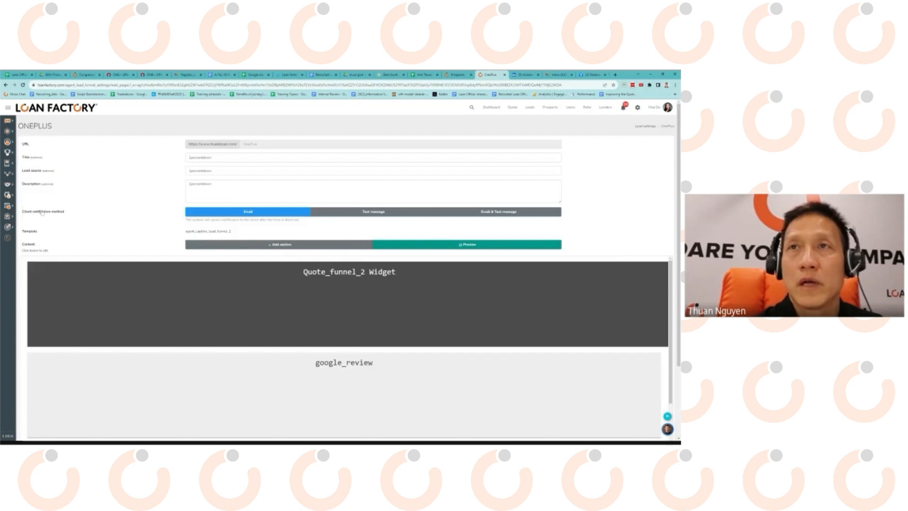
left_click_drag(262, 145, 242, 145)
left_click(261, 146)
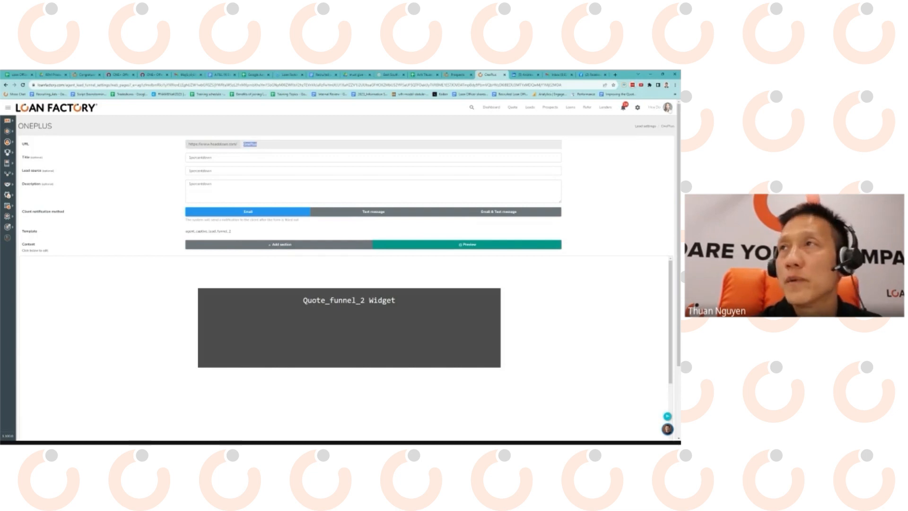
left_click(615, 74)
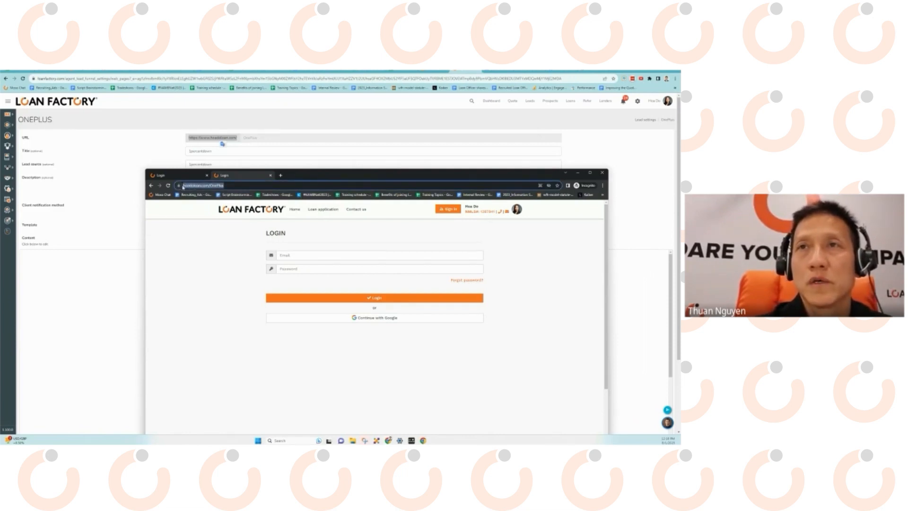
Check the login page's site information, move the private window lower, and return to Lead Settings.
left_click(180, 185)
left_click(187, 185)
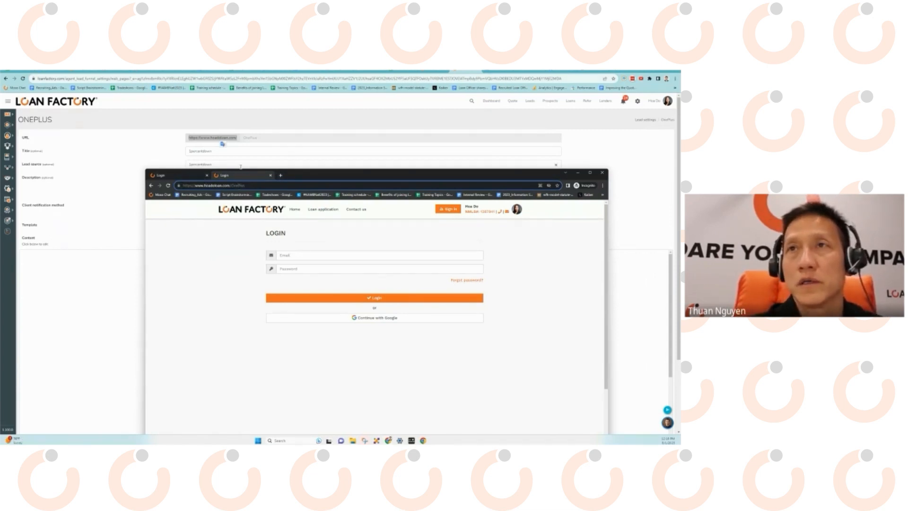
left_click_drag(241, 172, 199, 233)
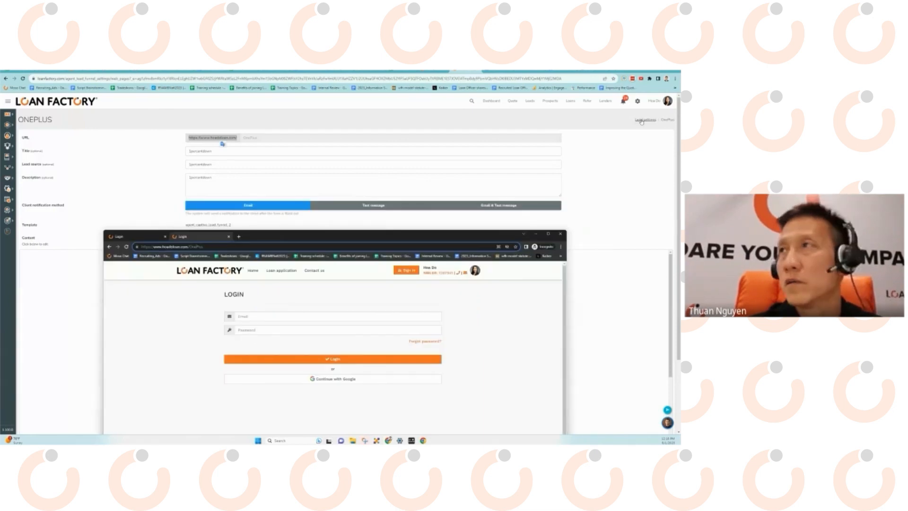
left_click(643, 120)
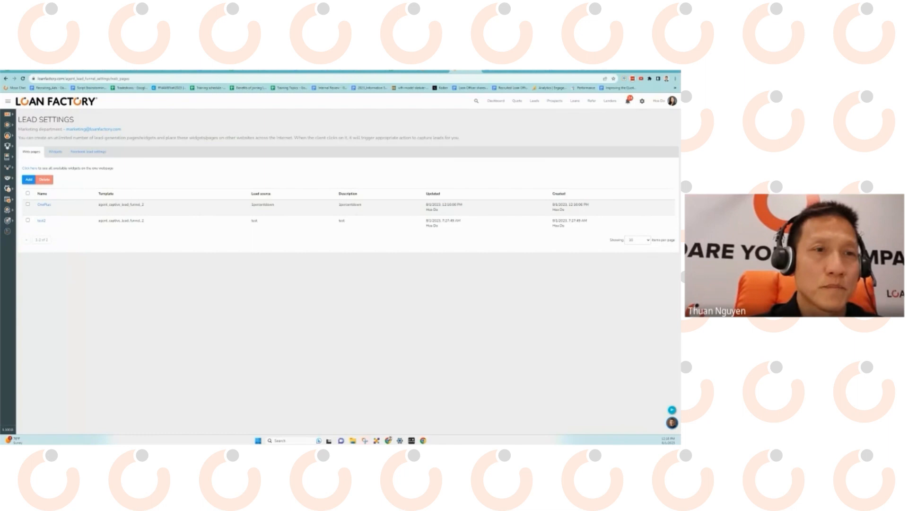
Load the test2 lead page in the private window and preview its loan questionnaire.
key("alt+Tab")
key("BackSpace")
key("BackSpace")
key("BackSpace")
key("BackSpace")
key("BackSpace")
type("test2")
key("Return")
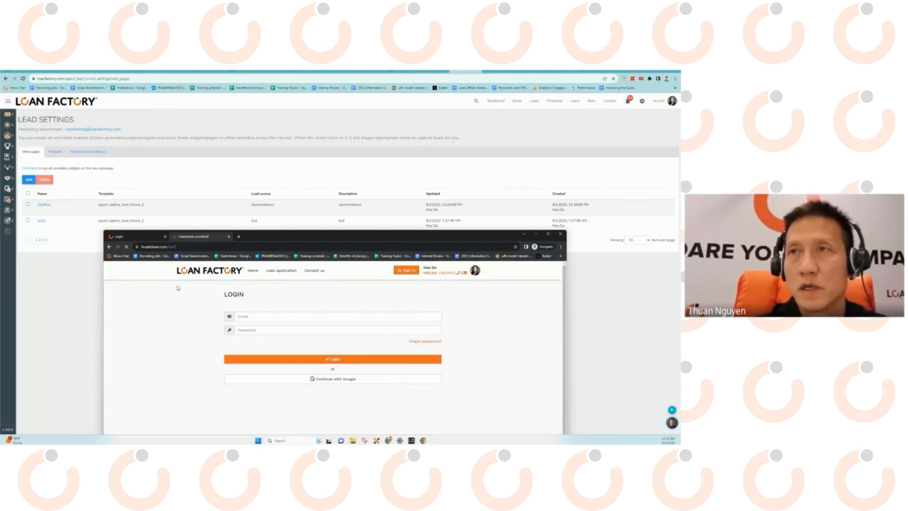
scroll(302, 334, "down", 5)
scroll(288, 324, "up", 5)
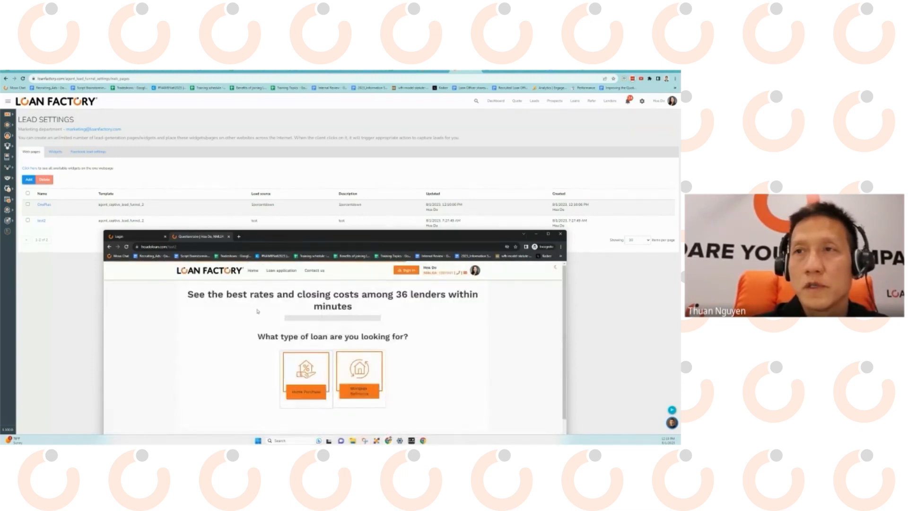
Open the OnePlus lead page settings, then go back to the Lead Settings list.
left_click(191, 246)
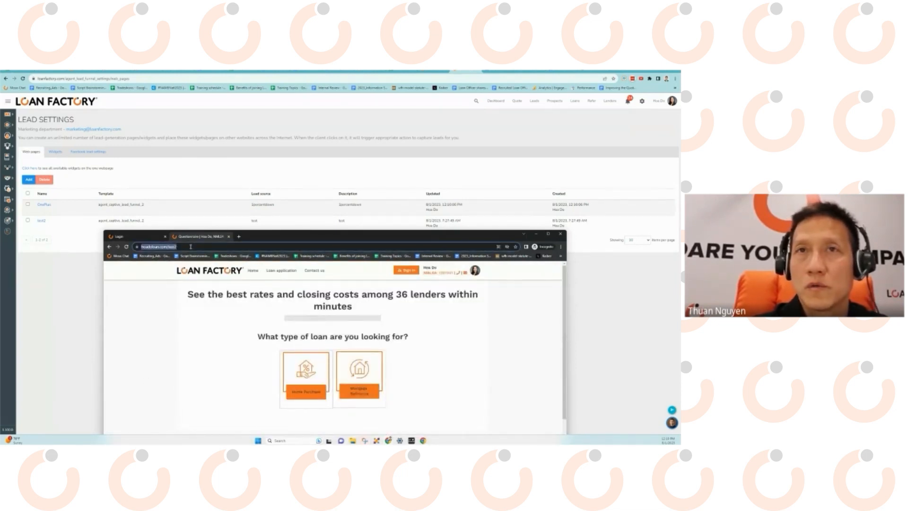
left_click(45, 205)
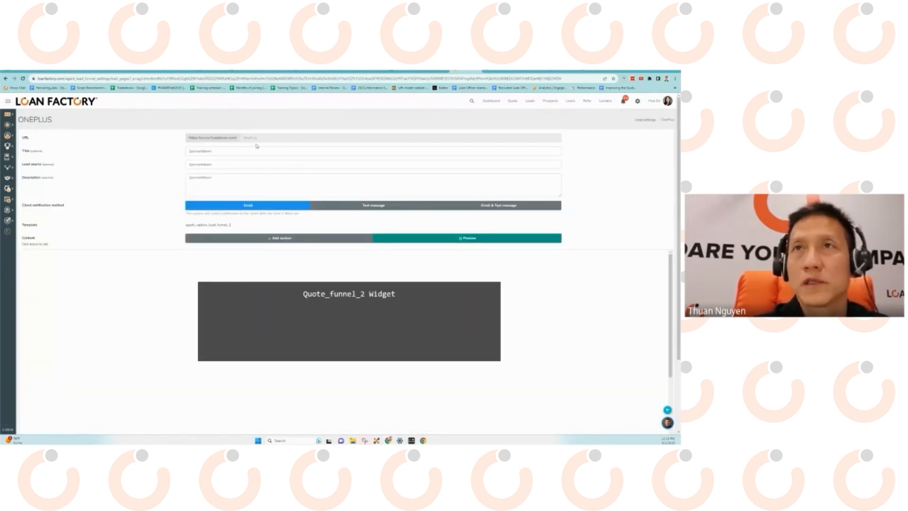
left_click(644, 120)
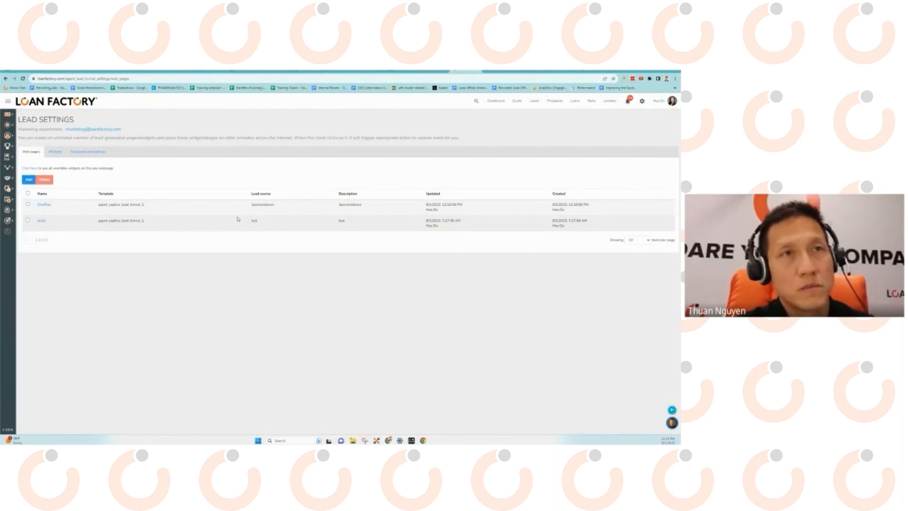
On the Facebook profile, close the Messenger chat and go to Advertising from the account menu.
left_click(559, 71)
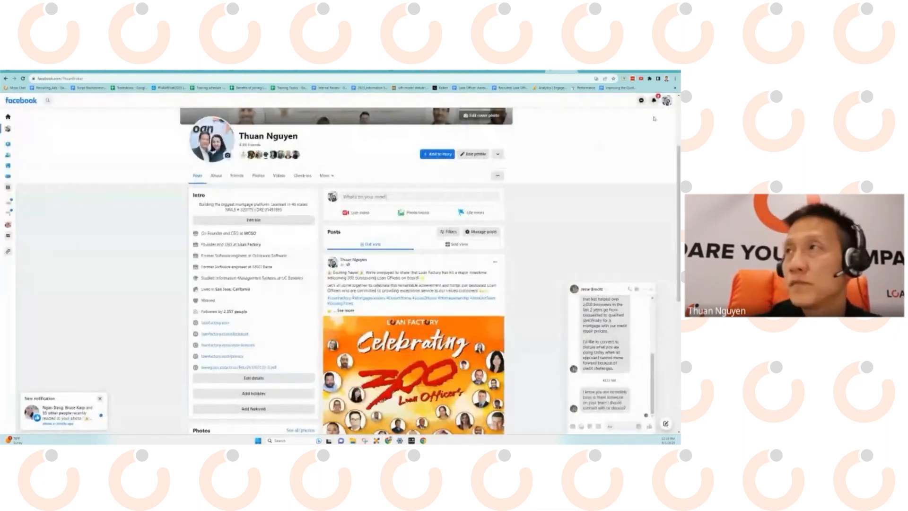
left_click(667, 101)
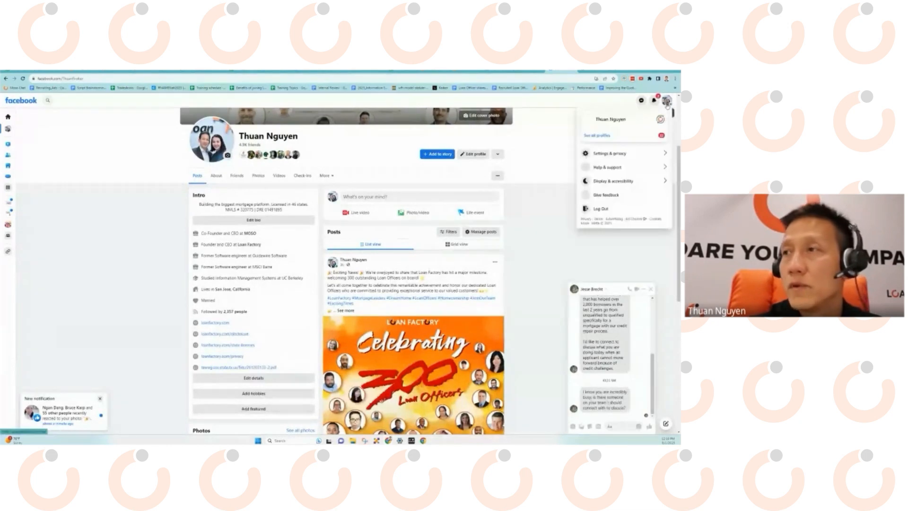
left_click(652, 290)
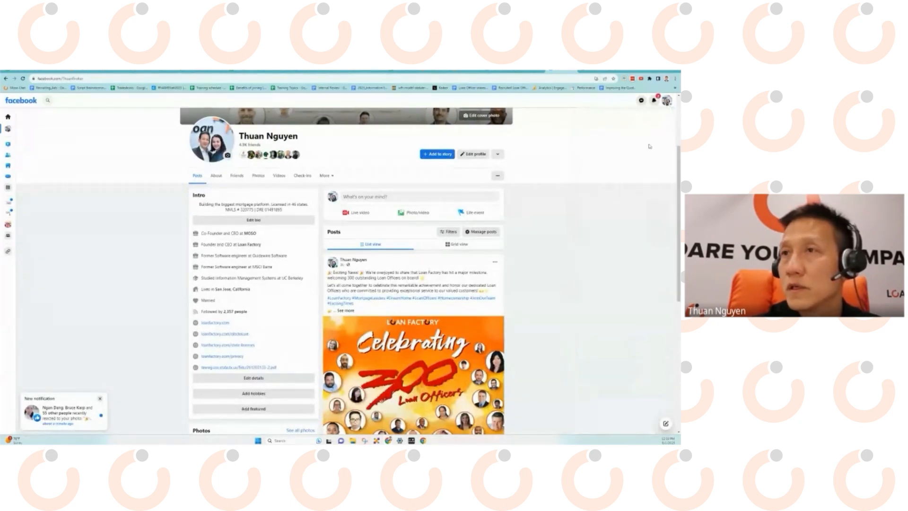
left_click(667, 101)
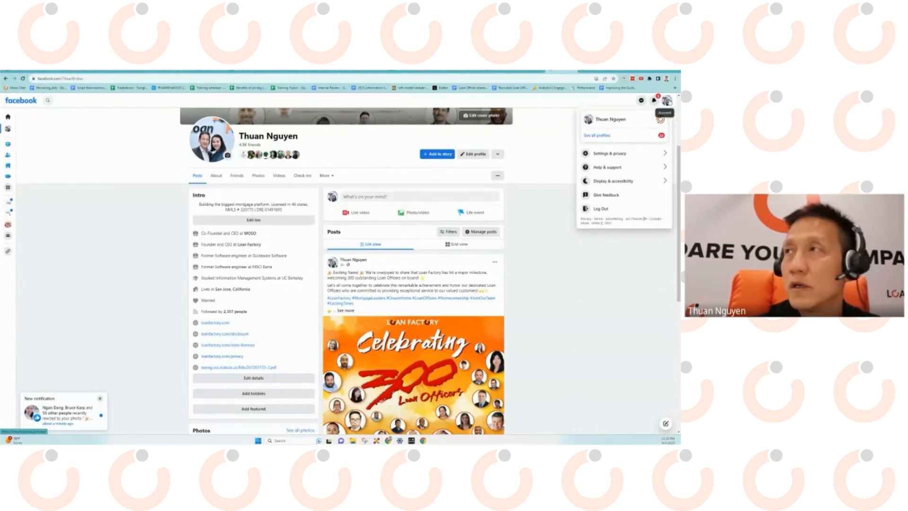
left_click(615, 221)
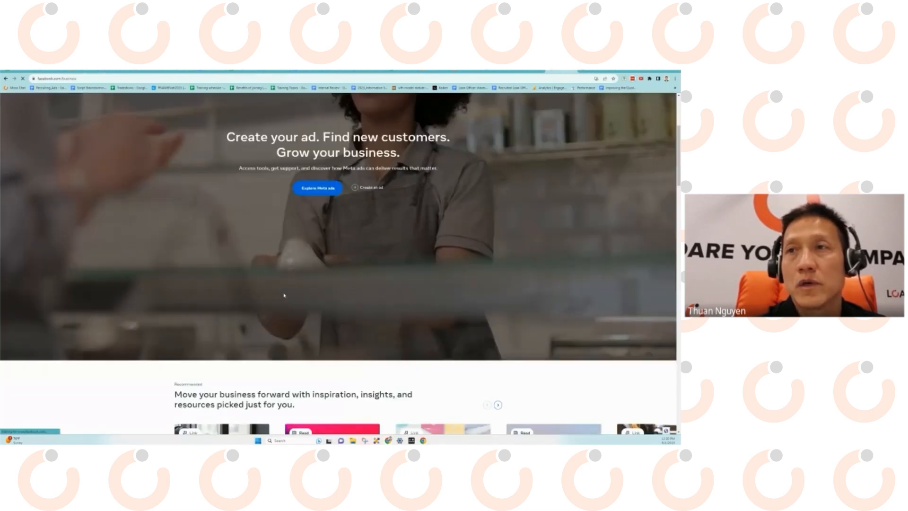
Scroll the business ads page down to the help footer and back up to 'Create your ad'.
scroll(284, 295, "down", 5)
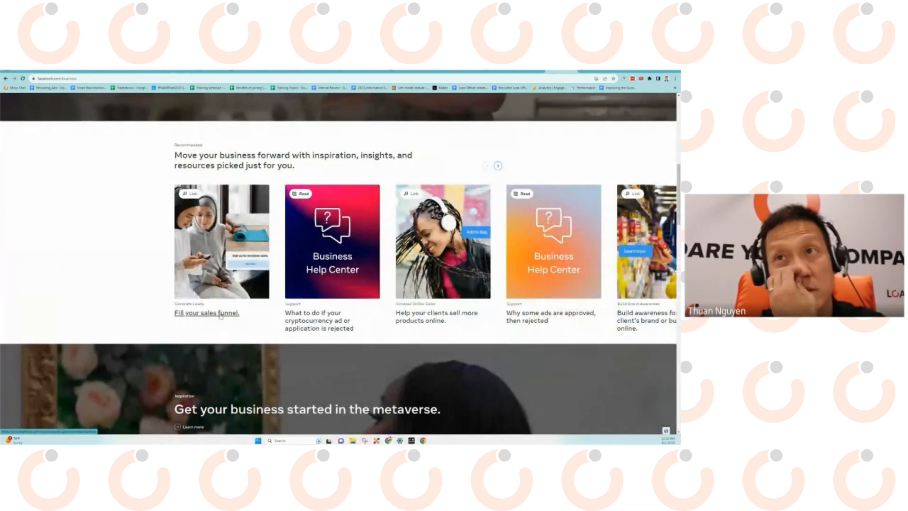
scroll(257, 308, "down", 7)
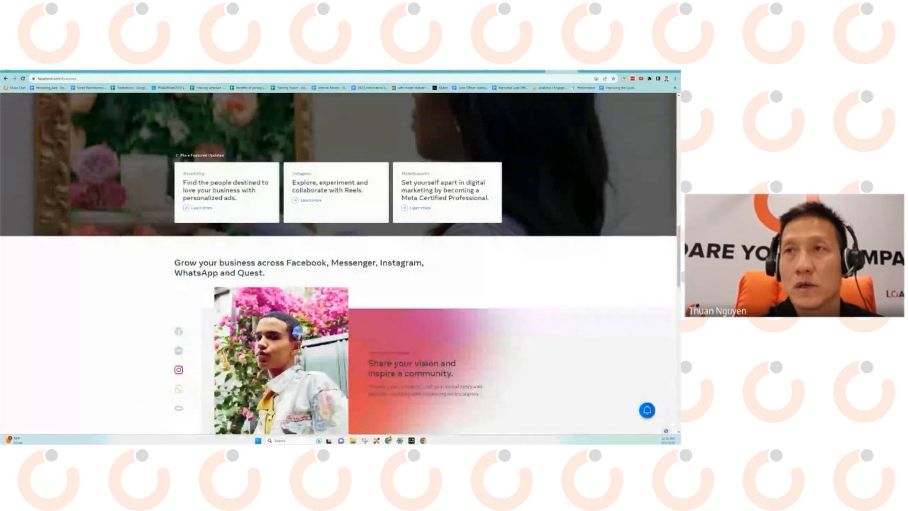
scroll(240, 287, "down", 3)
scroll(256, 287, "down", 5)
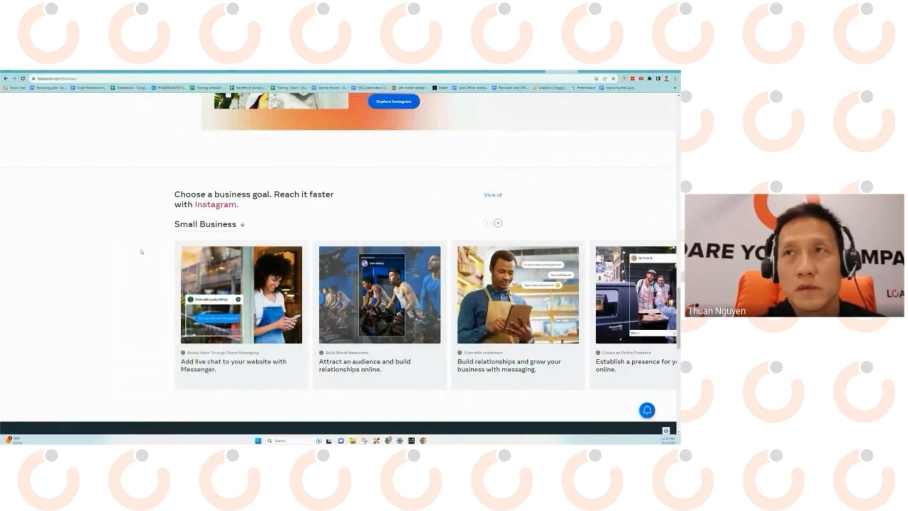
scroll(141, 251, "down", 1)
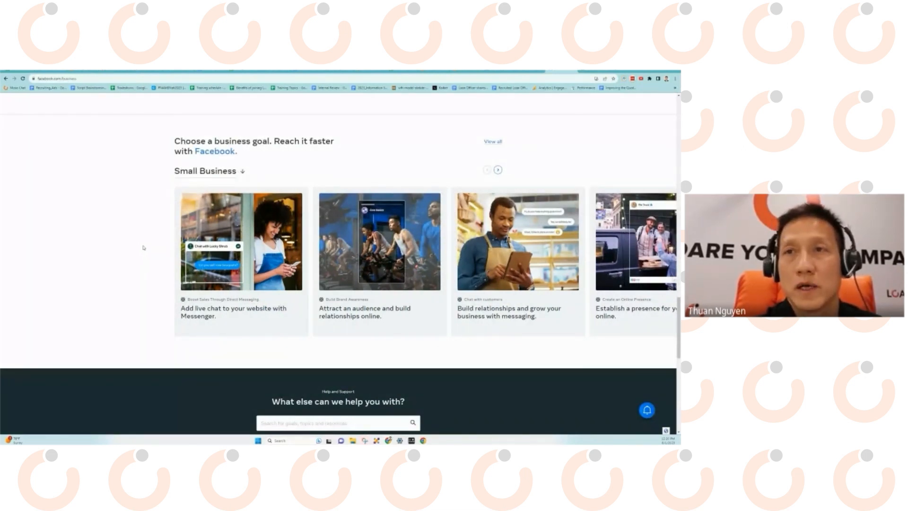
scroll(145, 250, "down", 5)
scroll(146, 255, "up", 10)
scroll(147, 254, "up", 8)
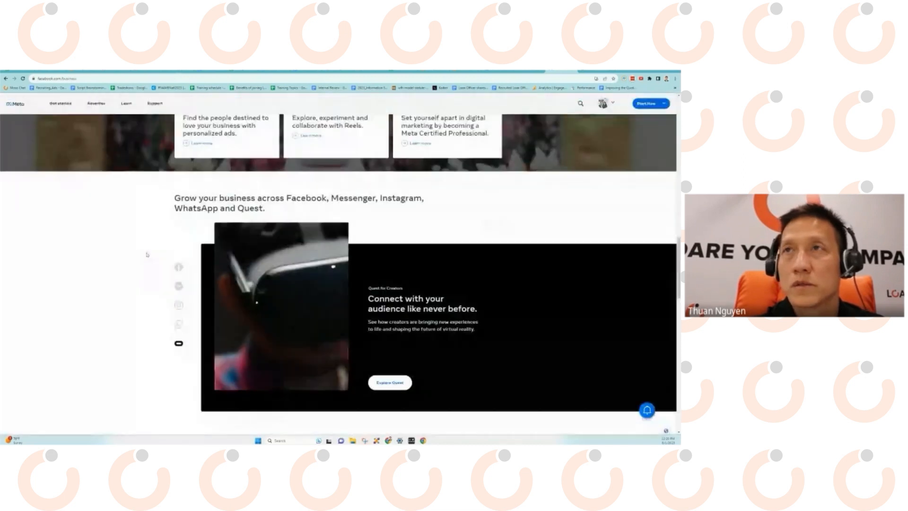
scroll(155, 257, "up", 5)
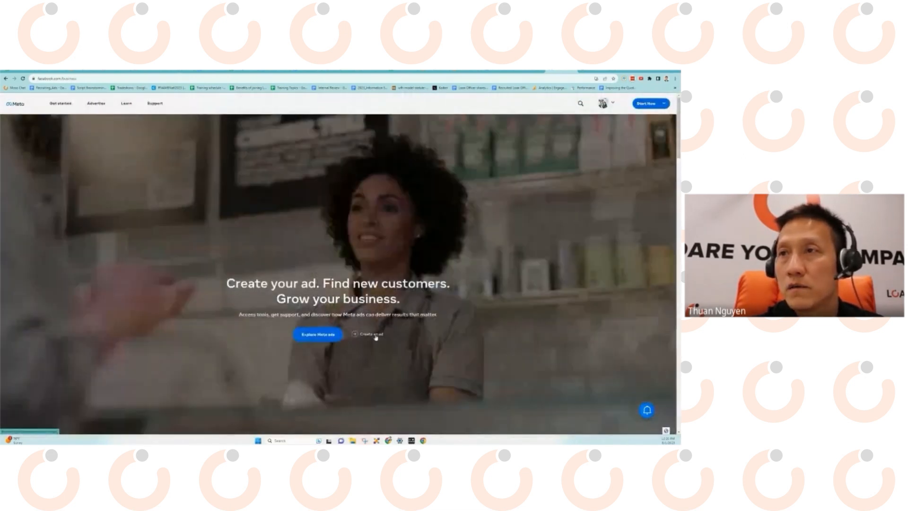
Go to Ads Manager via Create an ad and open Review and publish for the four drafts.
left_click(374, 335)
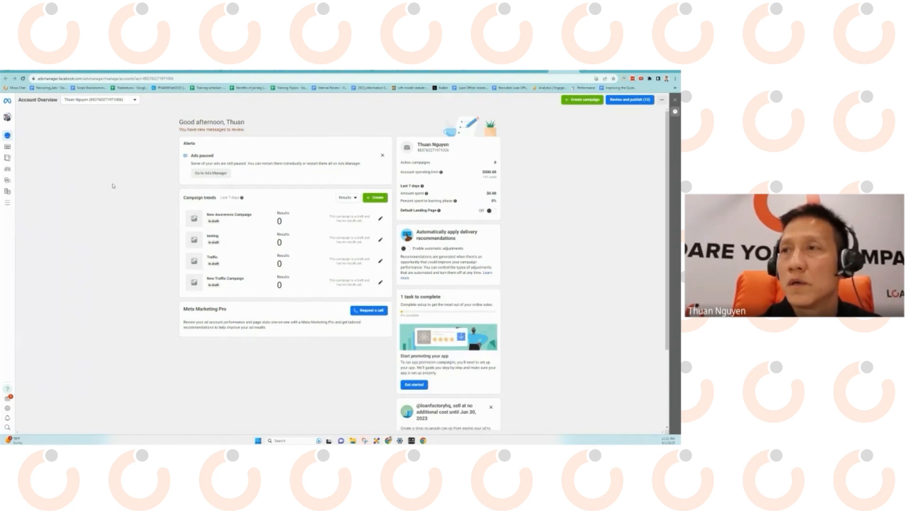
left_click(630, 99)
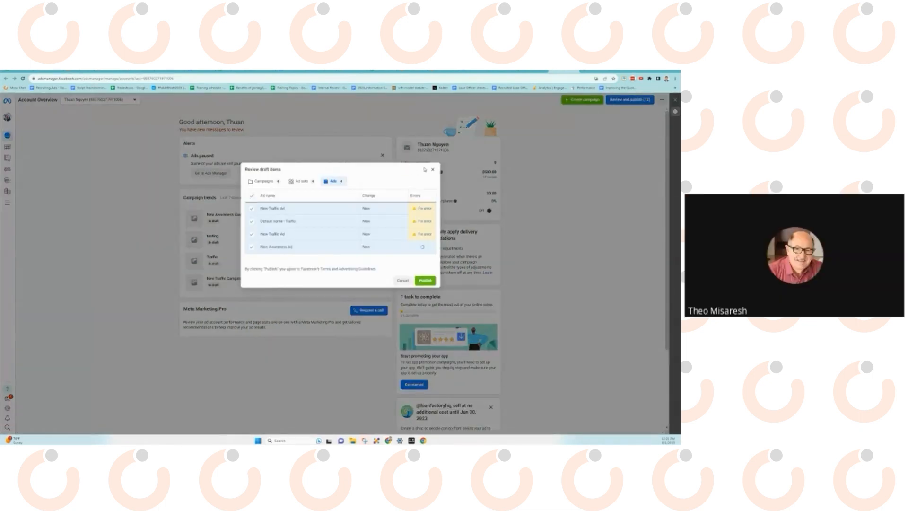
Cancel the Review draft items dialog without publishing anything.
left_click(433, 160)
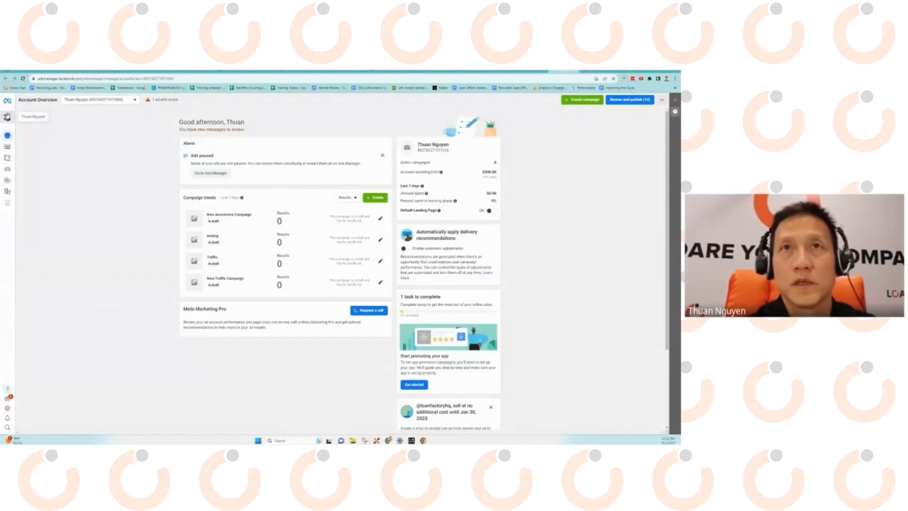
Start a new campaign with the green Create campaign button.
left_click(582, 100)
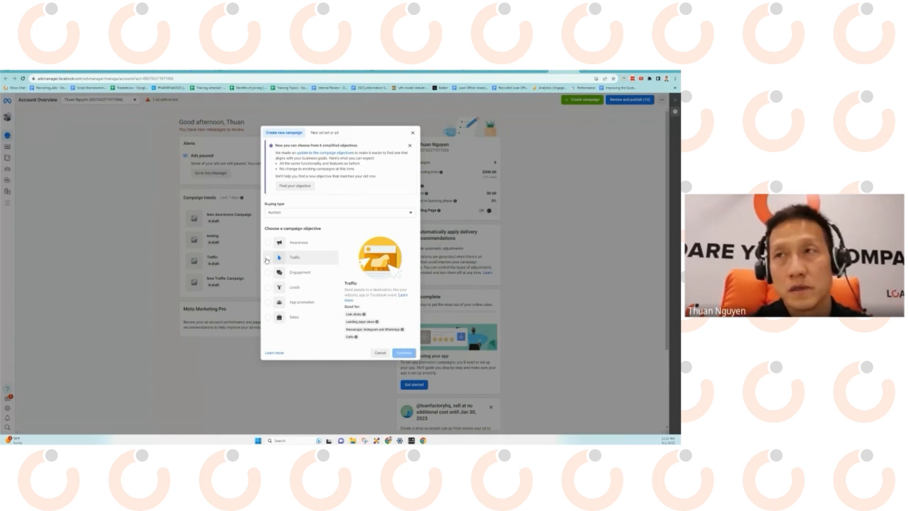
Pick Traffic, then Leads, as the new campaign's objective.
left_click(268, 257)
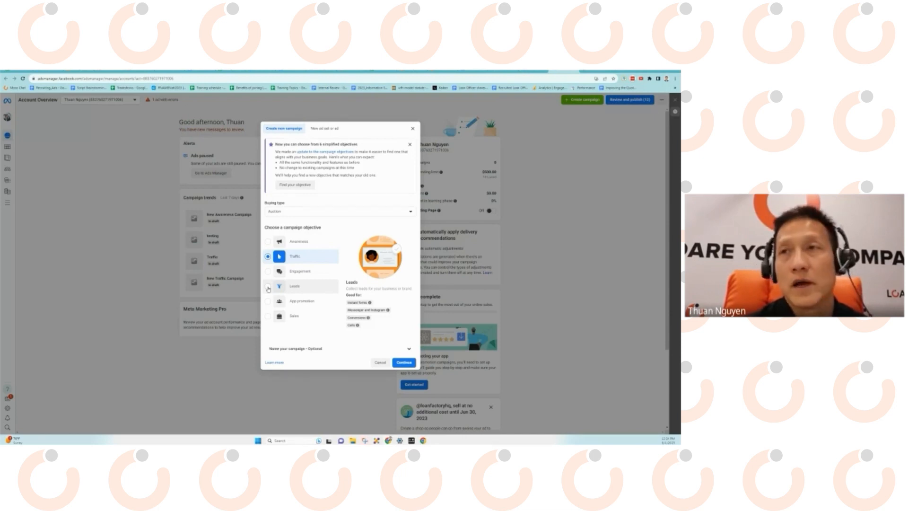
left_click(268, 287)
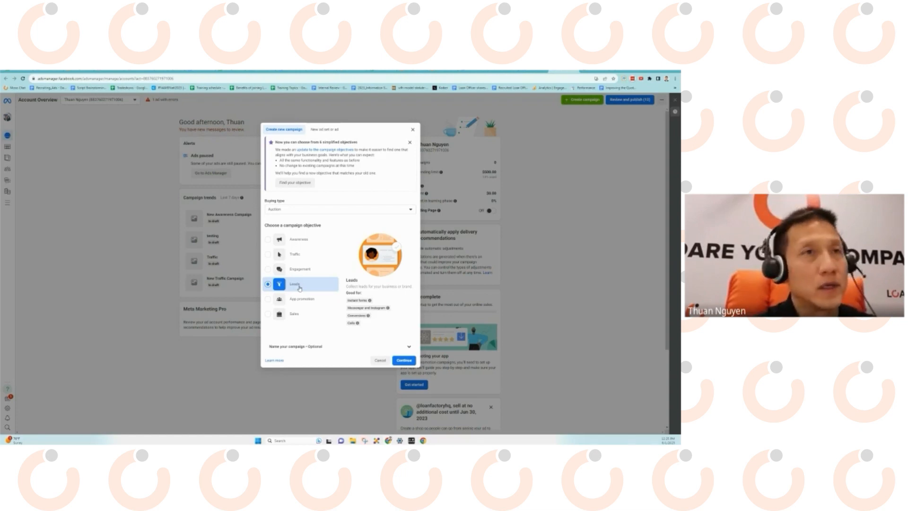
Settle on the Traffic objective after toggling Leads, and continue to create the campaign draft.
left_click(268, 255)
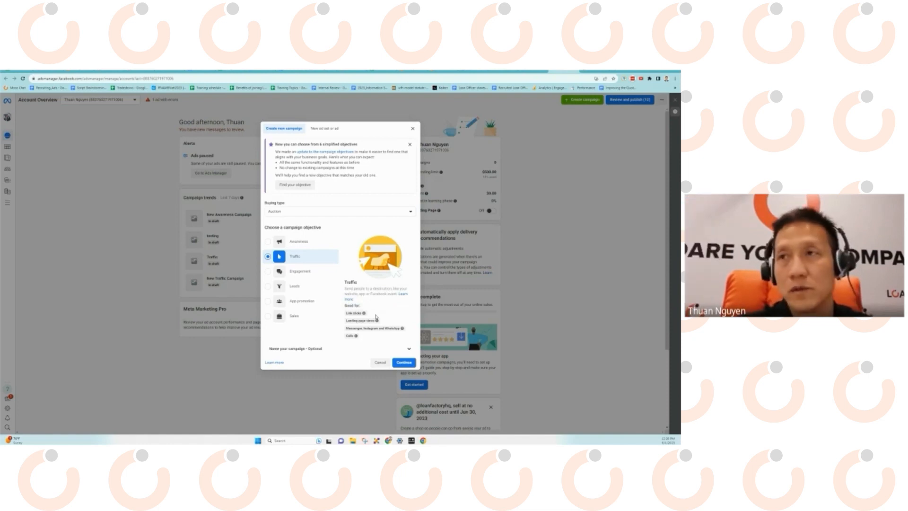
mouse_move(377, 321)
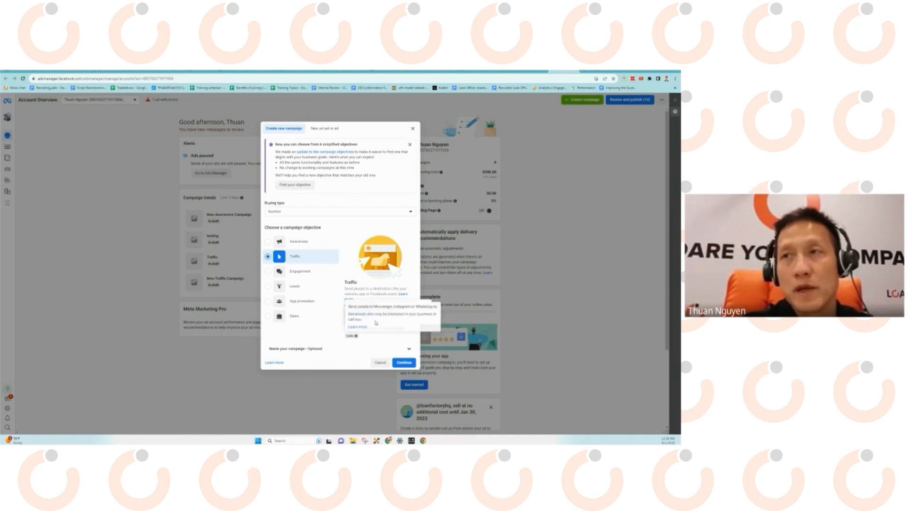
left_click(268, 287)
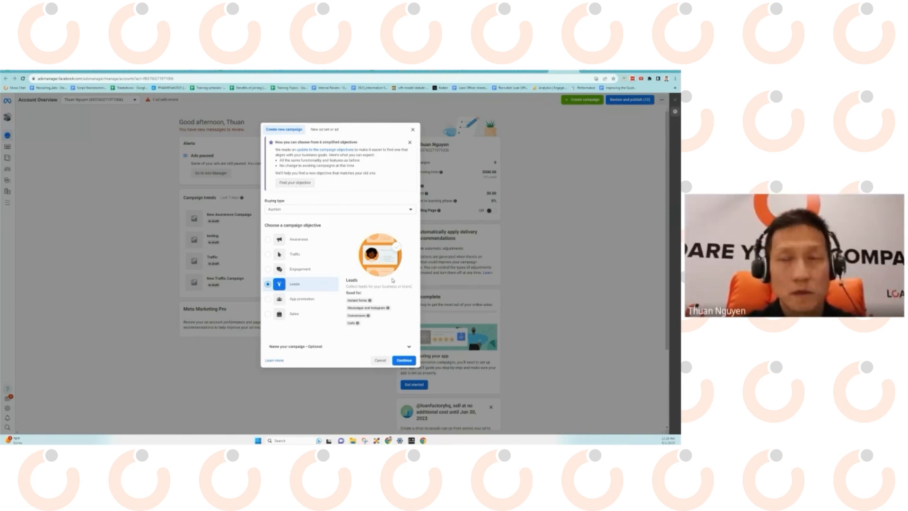
left_click(267, 254)
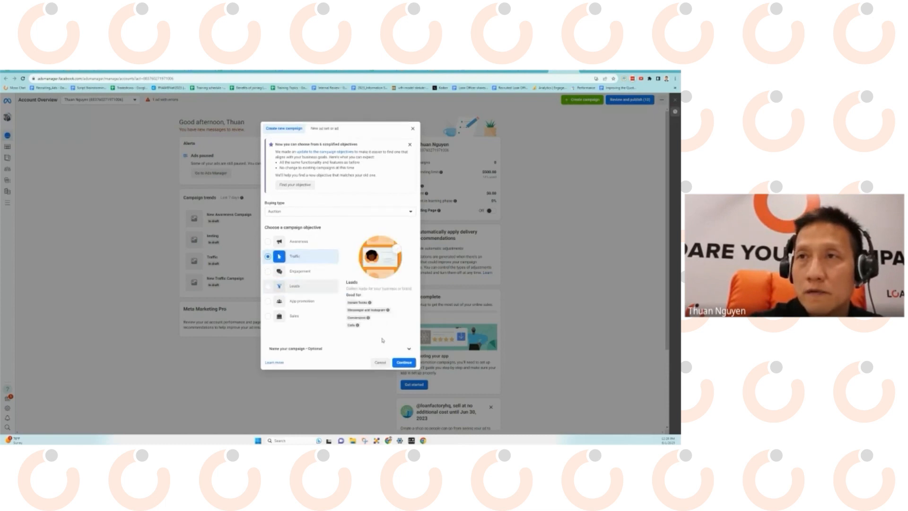
left_click(405, 364)
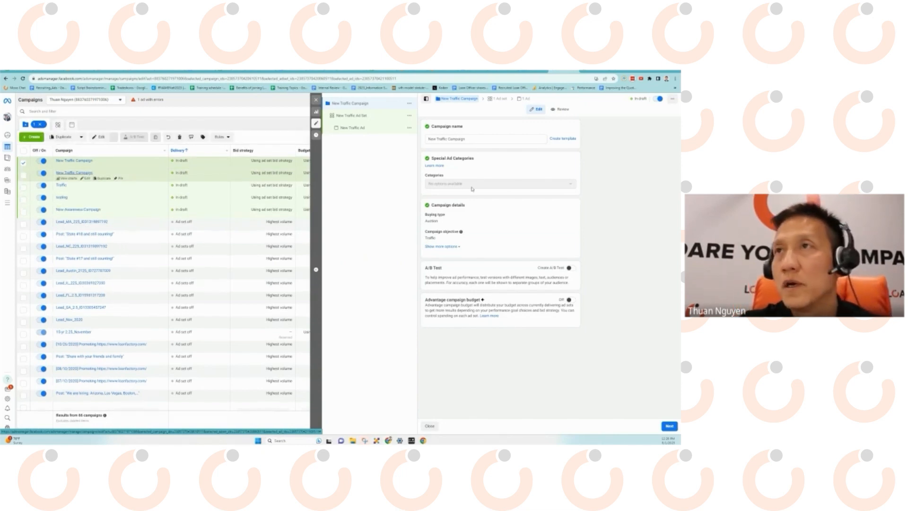
Replace the campaign name with OnePlus and open the Special Ad Categories dropdown.
left_click(473, 138)
key("ctrl+a")
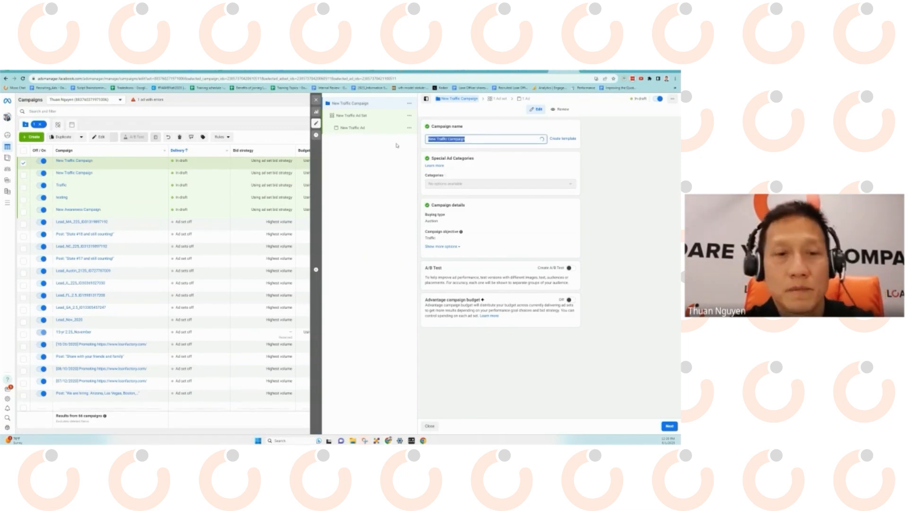
type("Draft")
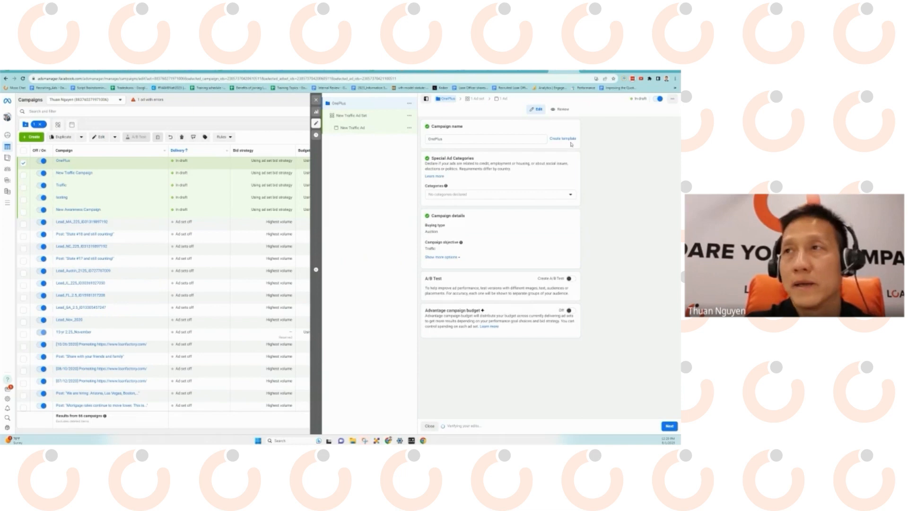
left_click(481, 195)
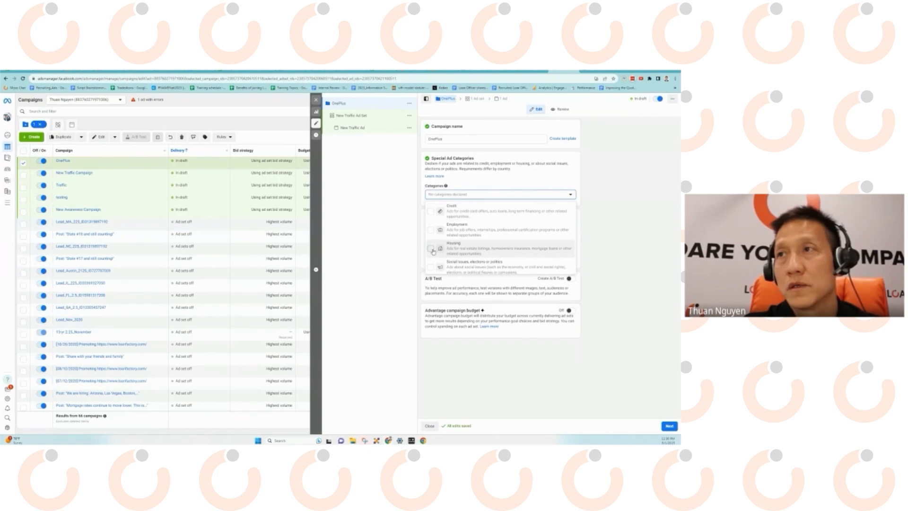
Mark the OnePlus campaign as a Housing special ad category and continue to the ad set.
left_click(468, 251)
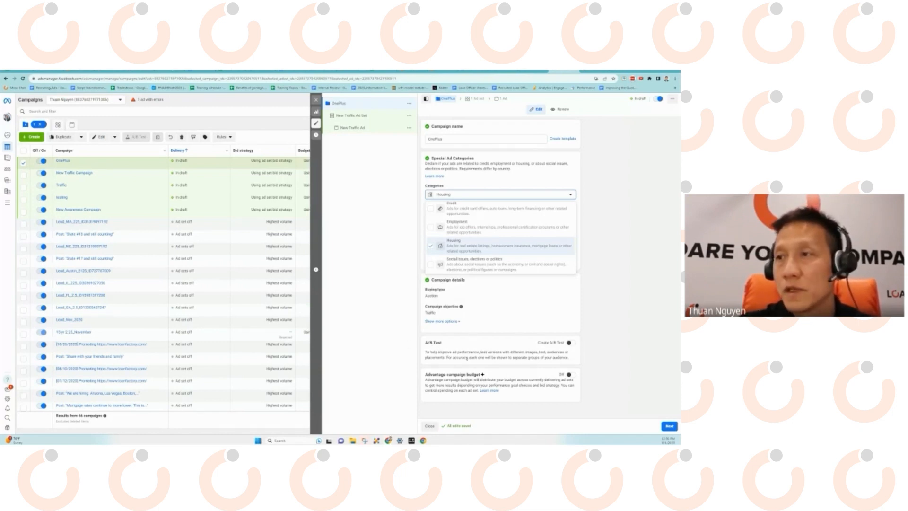
left_click(667, 426)
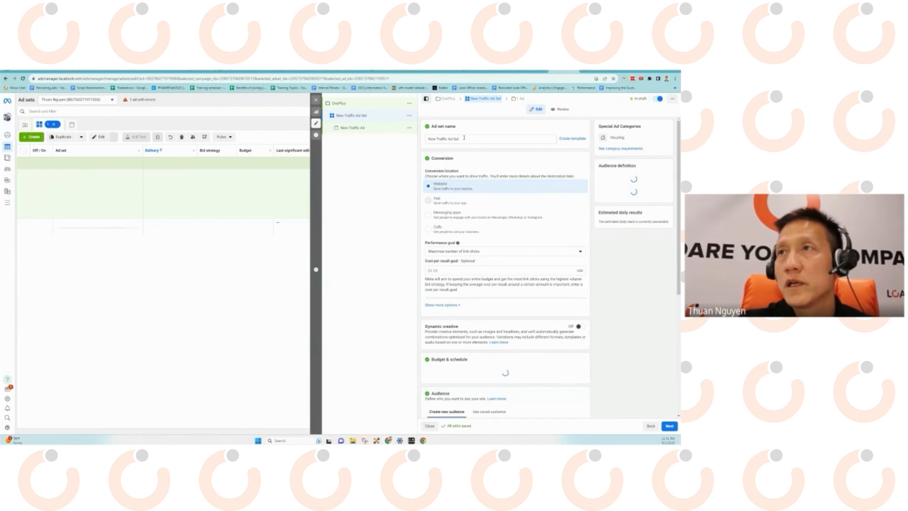
Replace the existing ad set name with 'Adset 1'.
left_click_drag(460, 141, 428, 141)
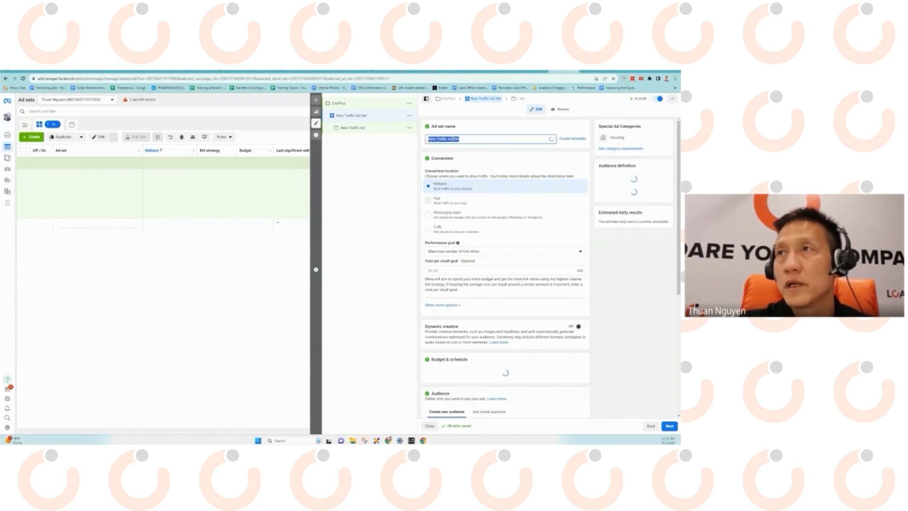
type("Adset")
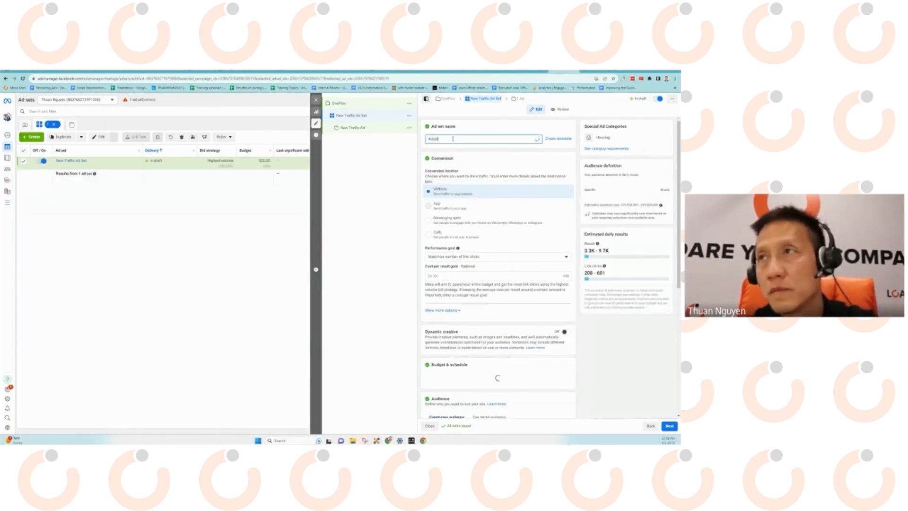
type(" 1")
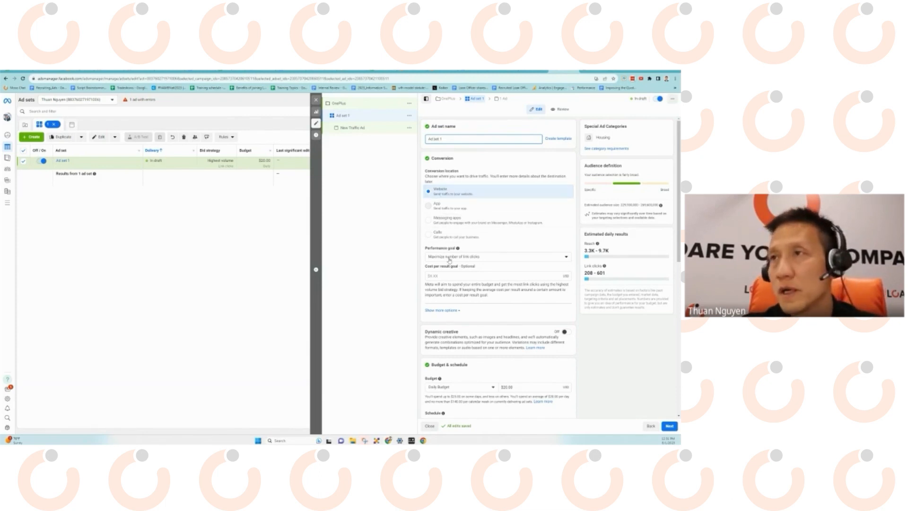
Replace the $20.00 daily budget in Budget & schedule with 100.
scroll(451, 261, "down", 1)
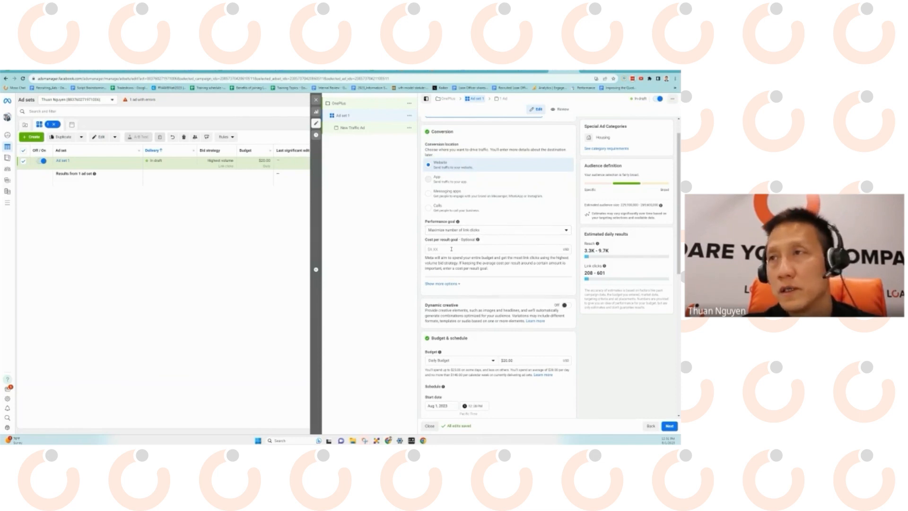
scroll(457, 251, "down", 1)
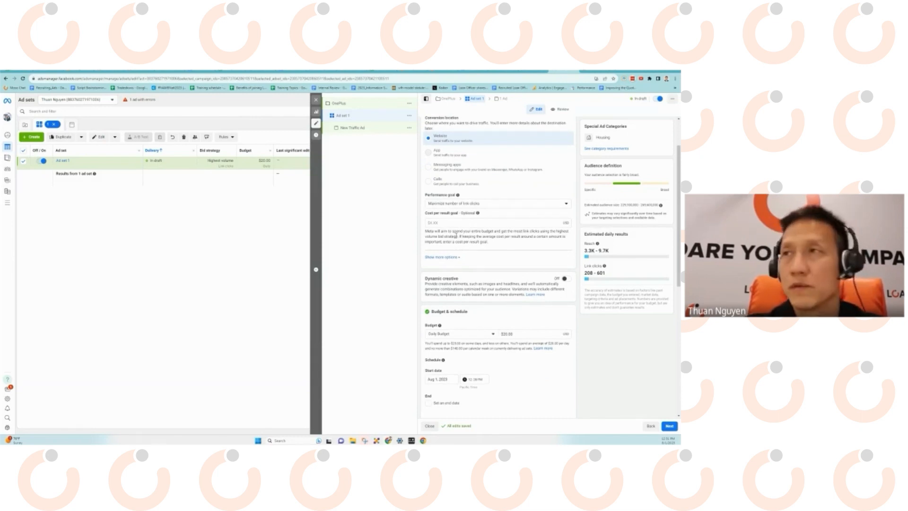
scroll(472, 287, "down", 4)
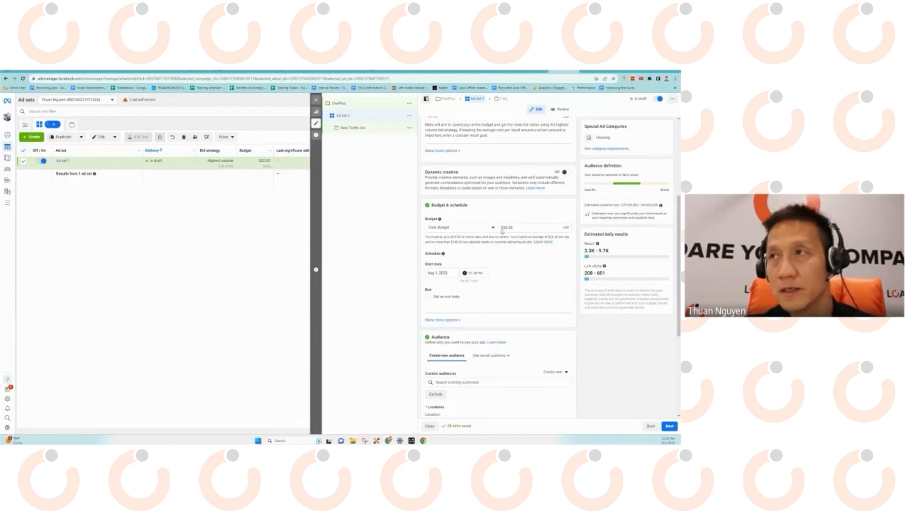
left_click(518, 227)
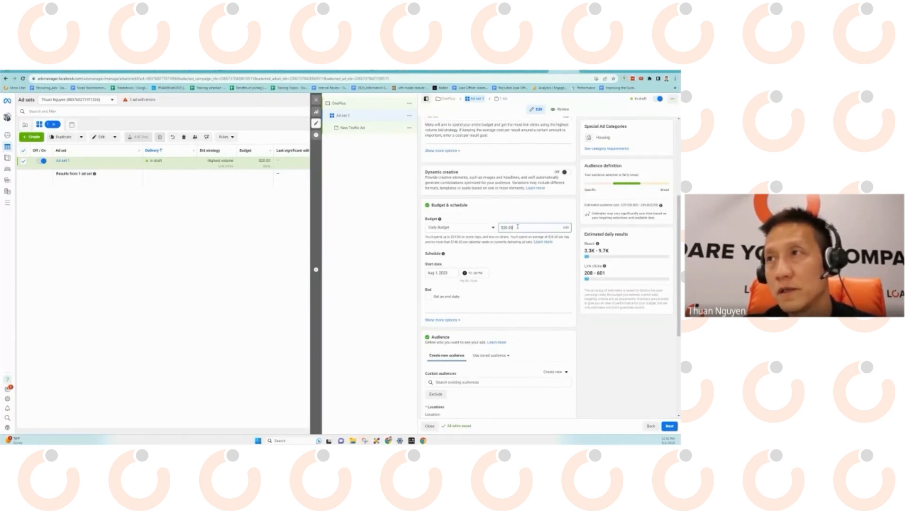
key("ctrl+a")
type("1")
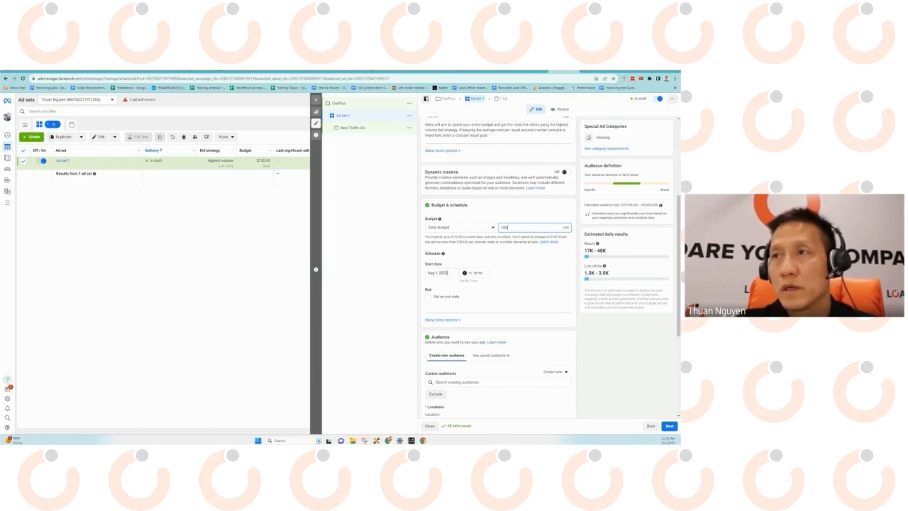
Enable 'Set an end date' and choose 8/17/2023 from the August calendar.
left_click(428, 297)
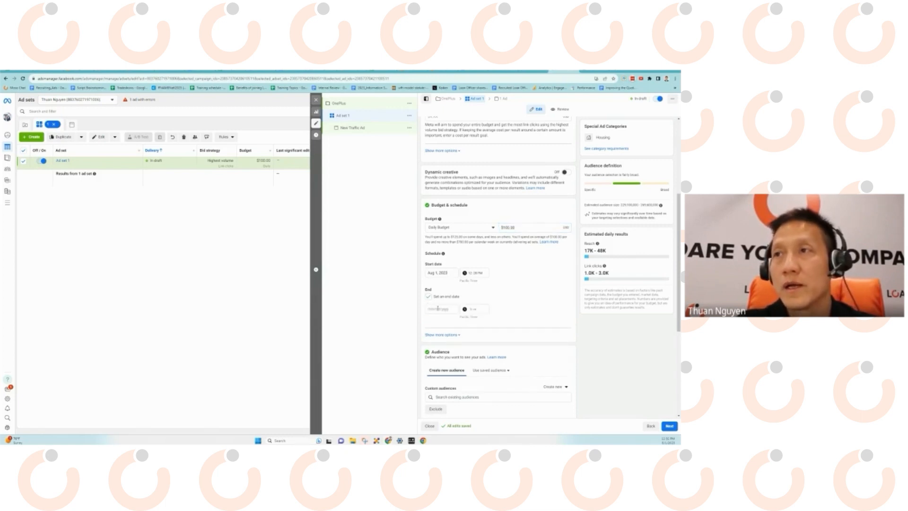
left_click(439, 309)
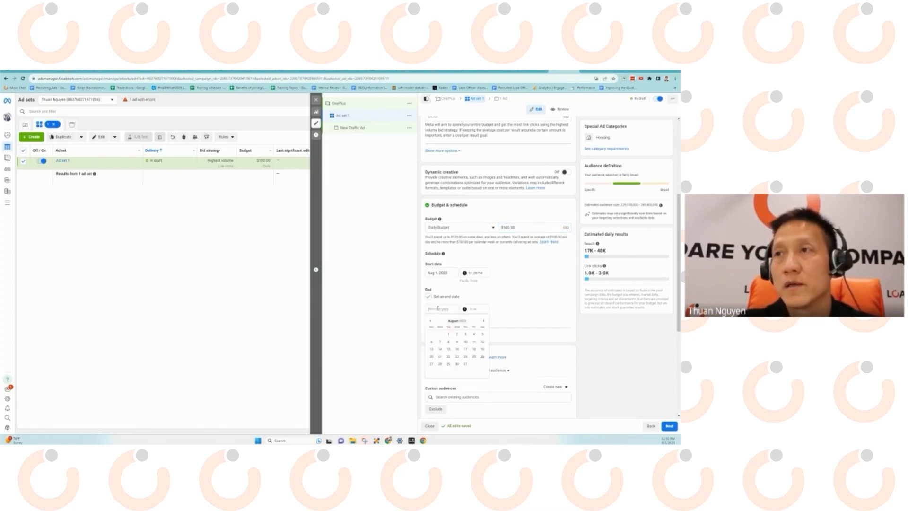
left_click(464, 350)
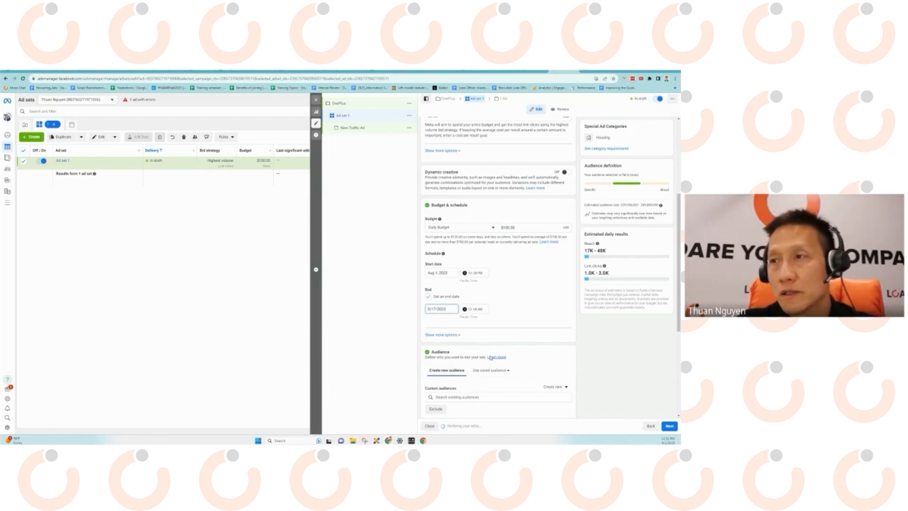
scroll(482, 355, "down", 1)
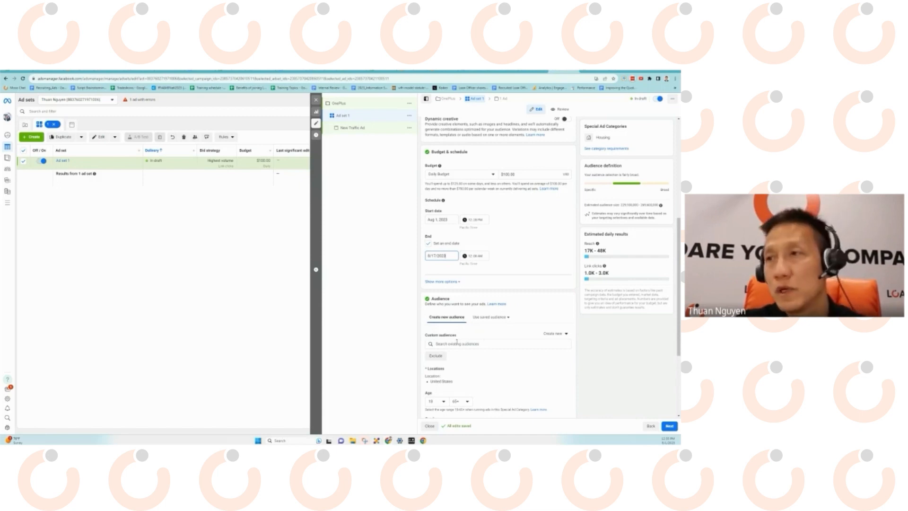
Close the custom audience suggestions unselected, keeping United States, ages 18–65+, all genders.
left_click(546, 341)
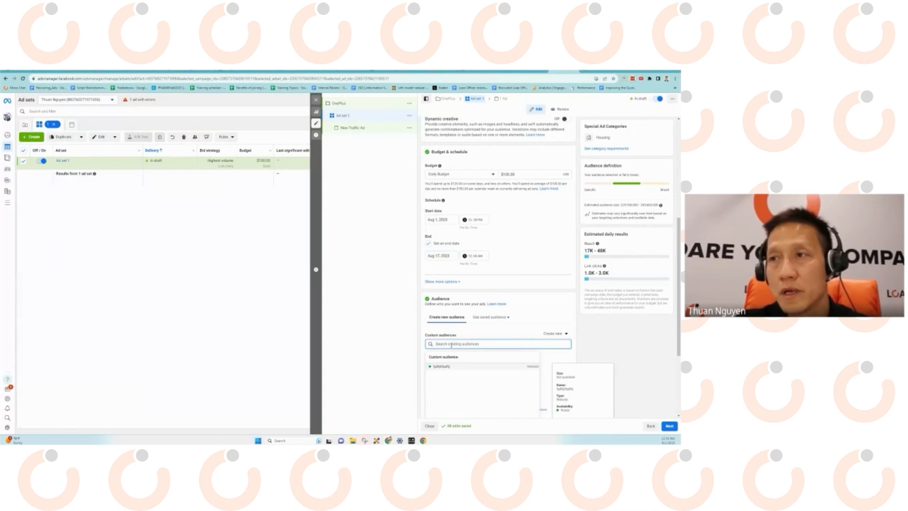
scroll(491, 361, "down", 1)
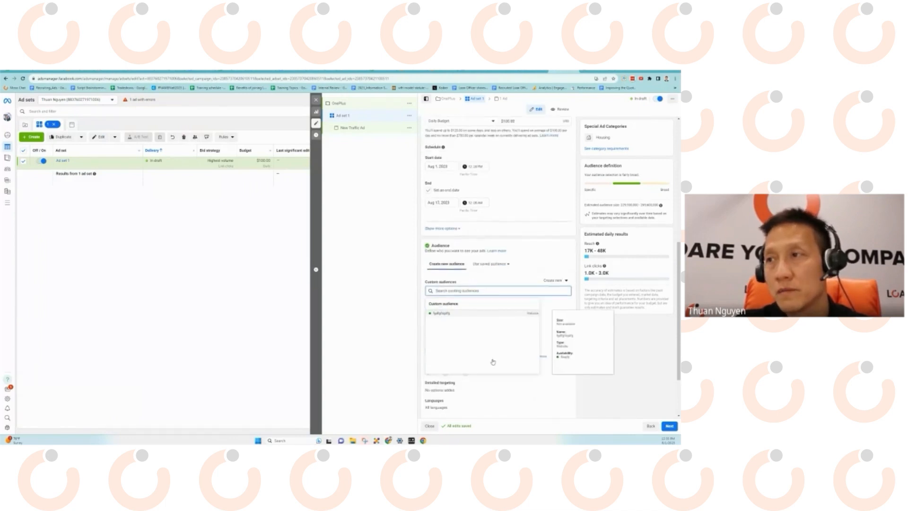
left_click(390, 312)
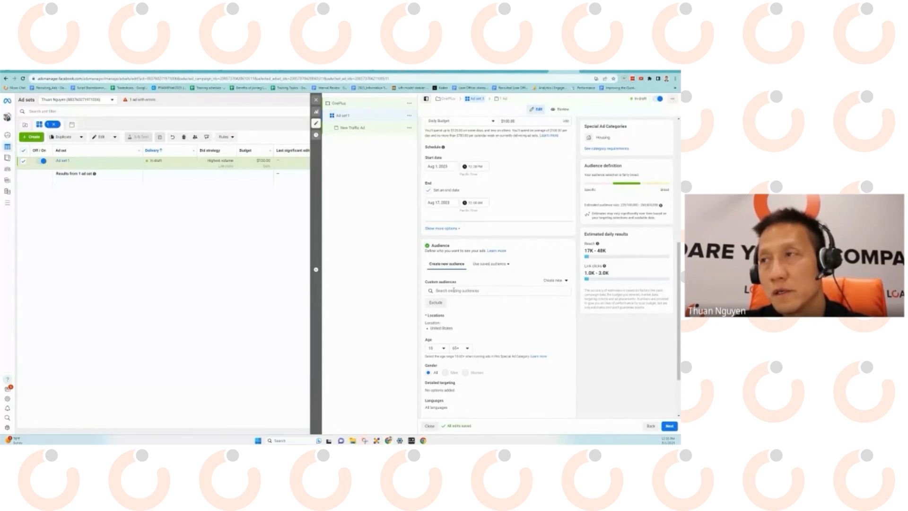
scroll(460, 301, "down", 1)
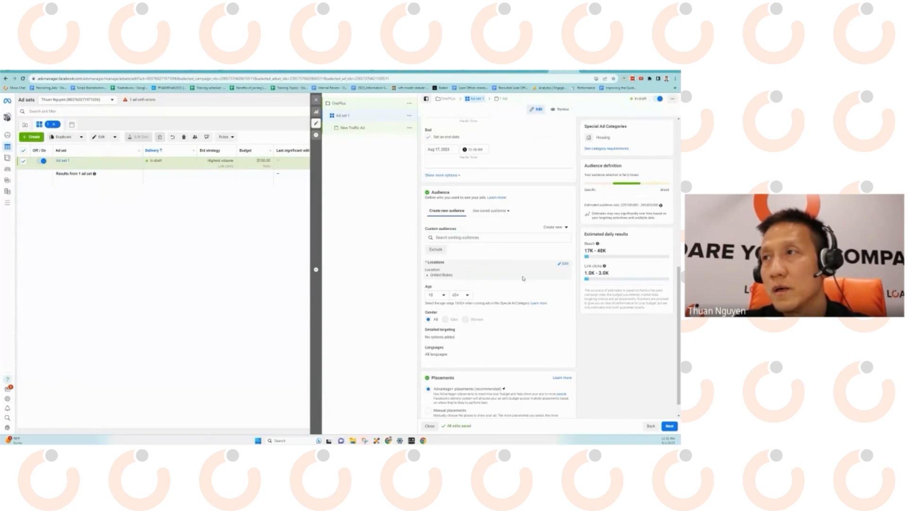
Search the location targeting and swap United States for Harris County, Texas.
left_click(567, 265)
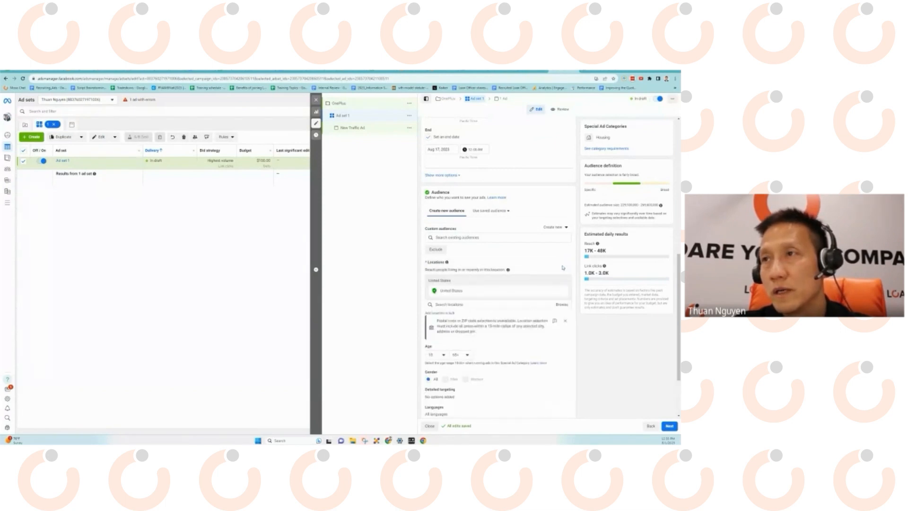
left_click(468, 303)
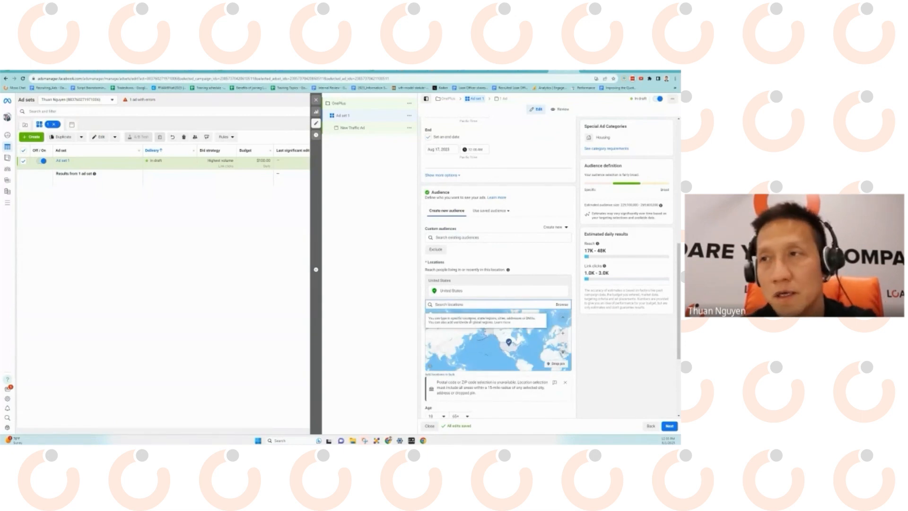
type("sacram")
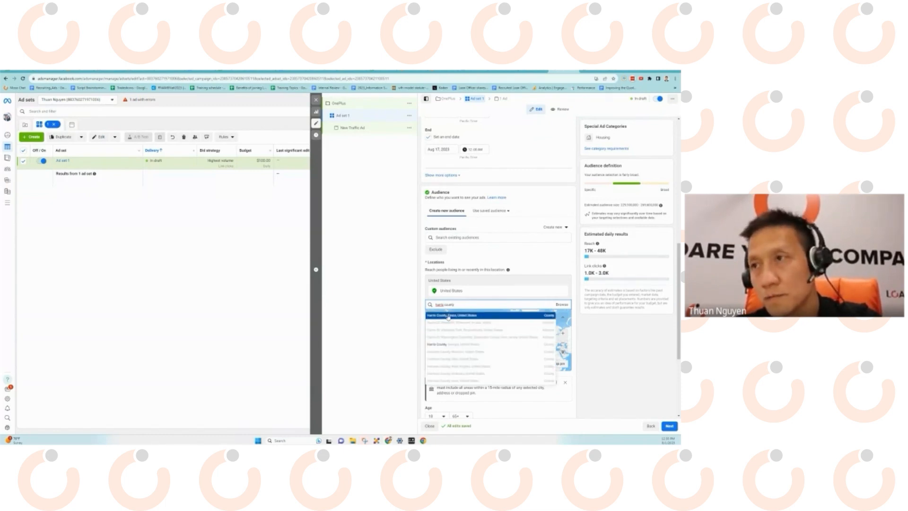
left_click(449, 315)
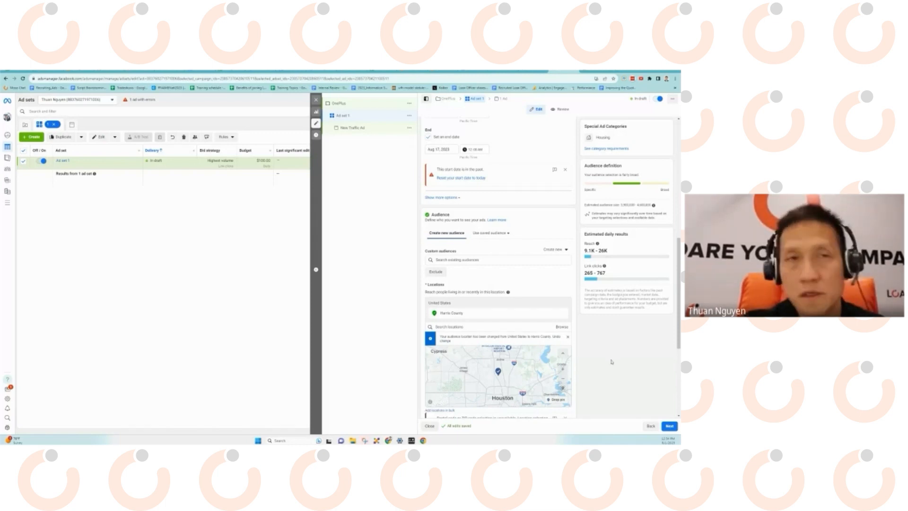
scroll(510, 344, "down", 4)
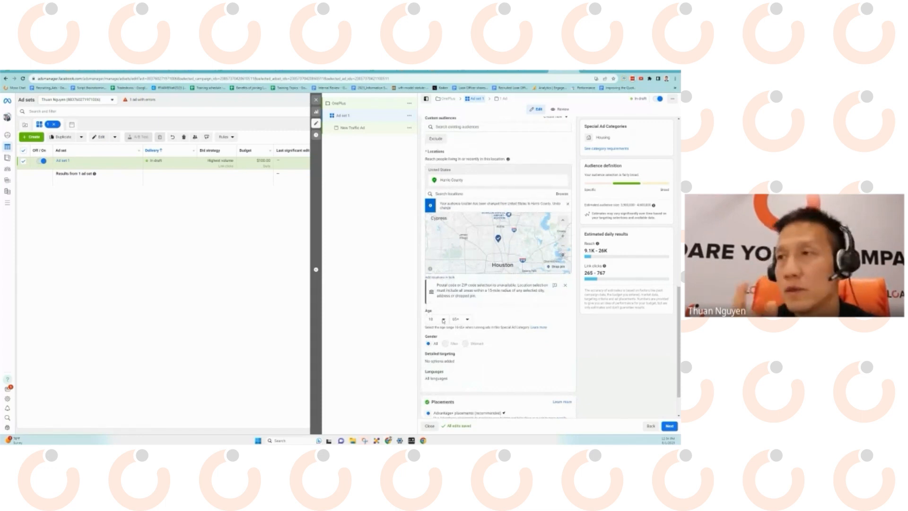
left_click(444, 321)
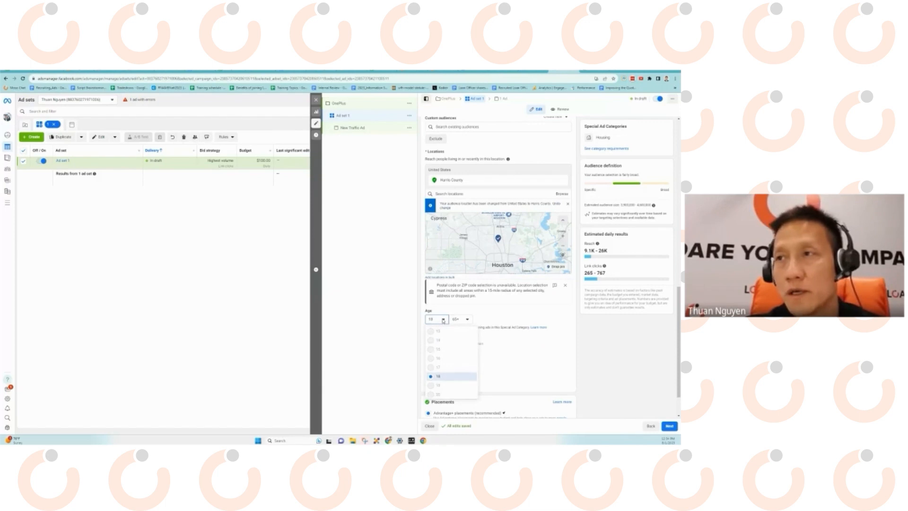
scroll(451, 370, "down", 3)
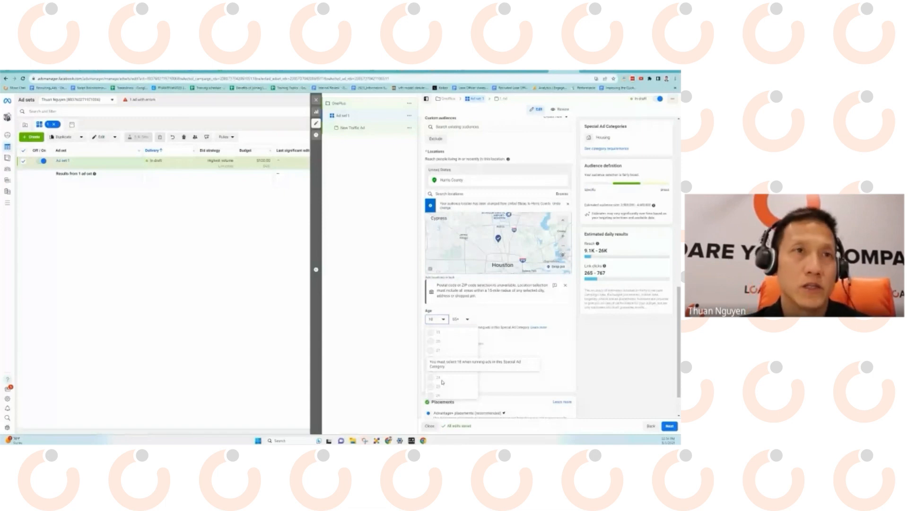
left_click(418, 324)
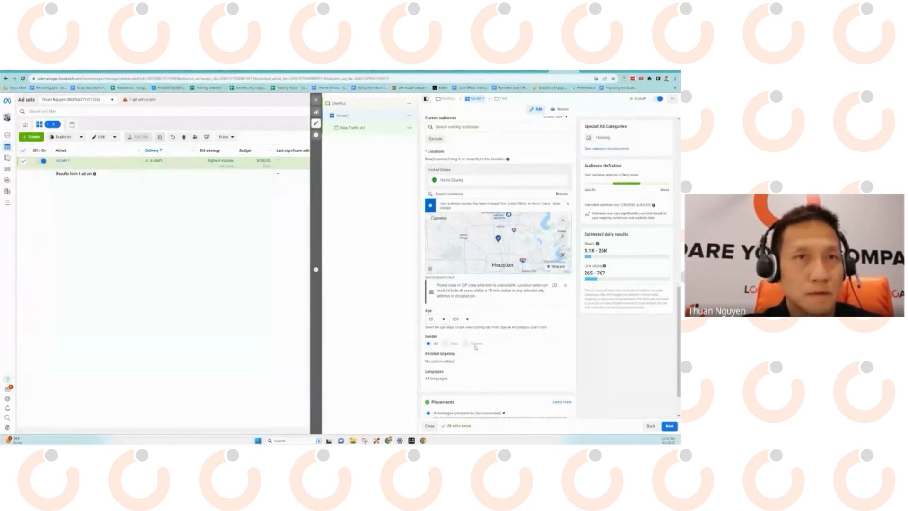
scroll(454, 342, "down", 1)
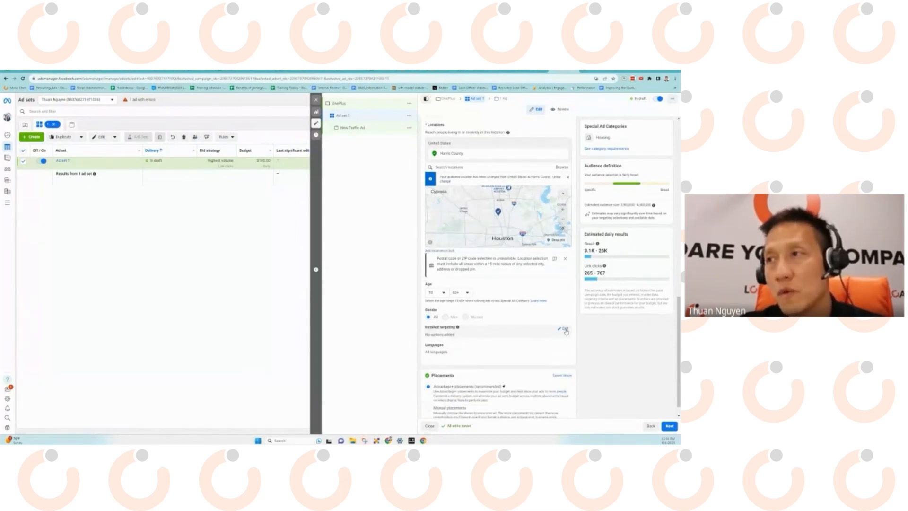
Browse the Detailed targeting interests list and close it without adding any.
left_click(565, 330)
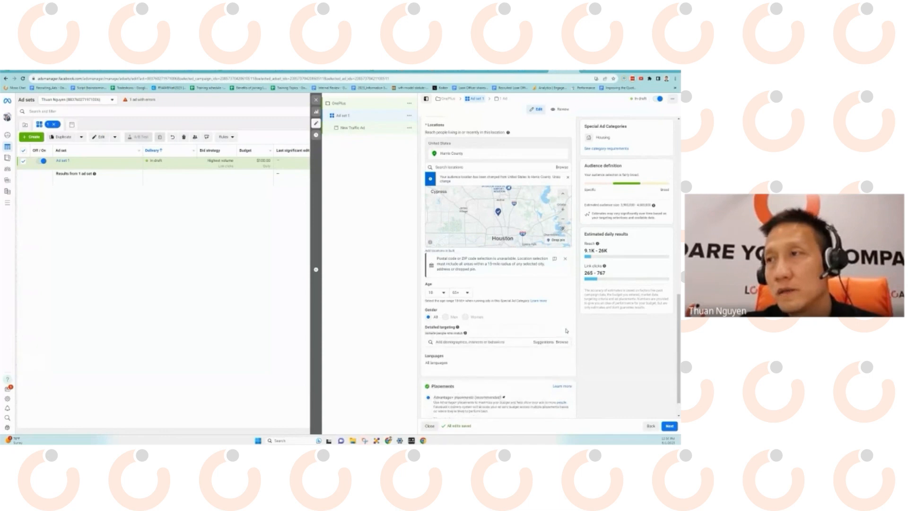
left_click(562, 342)
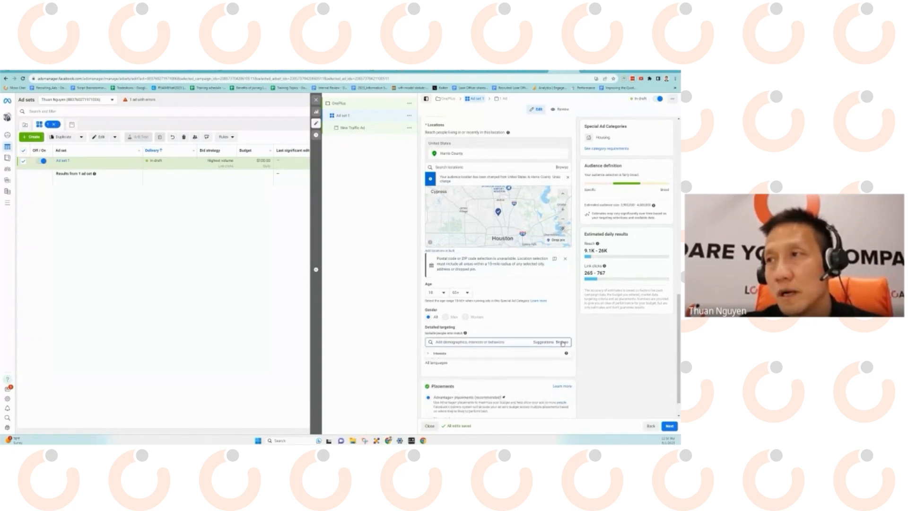
scroll(513, 343, "down", 1)
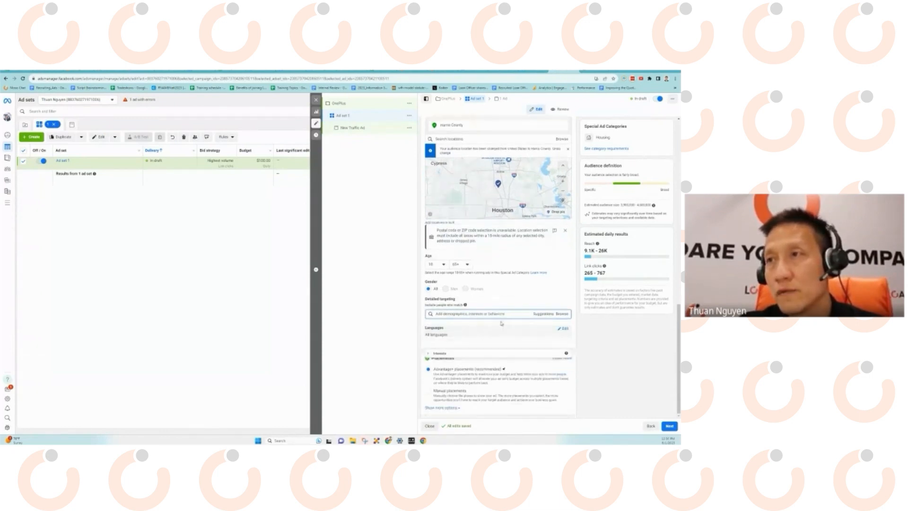
left_click(563, 316)
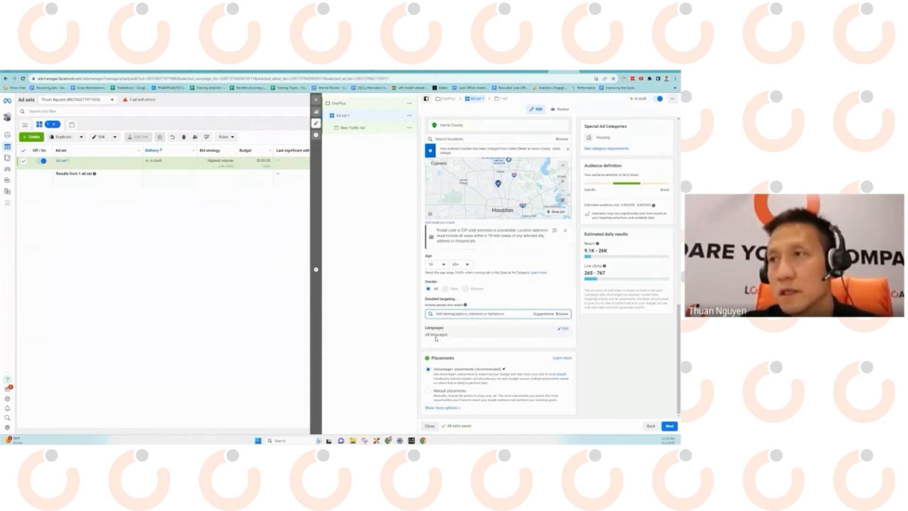
Set the ad set's language to Vietnamese and proceed to the New Traffic Ad.
left_click(565, 331)
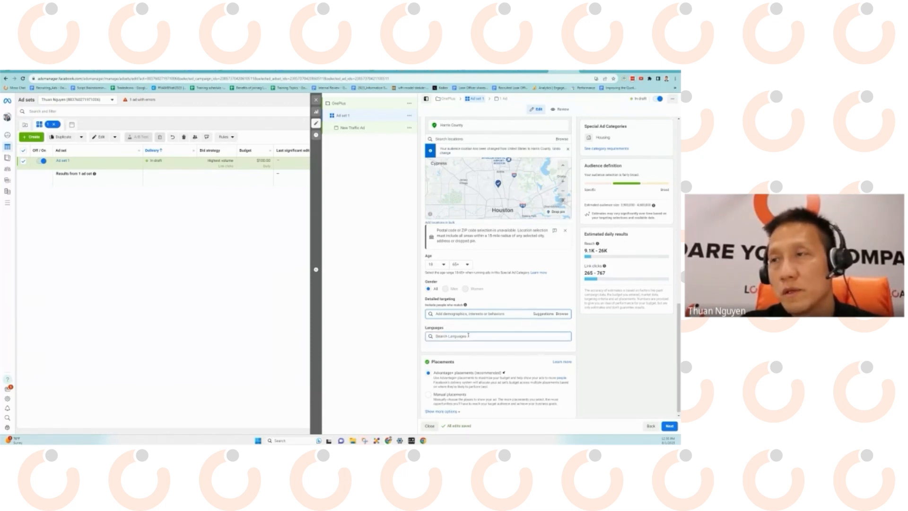
type("viet")
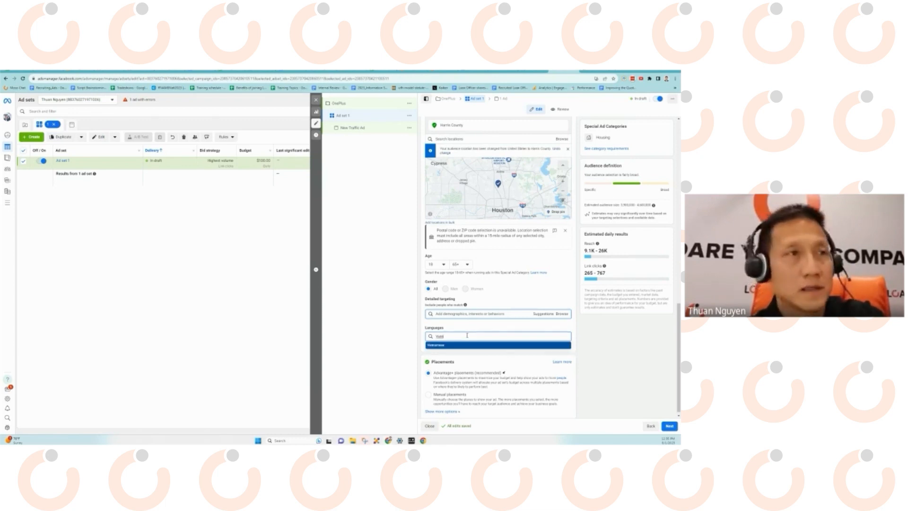
left_click(433, 345)
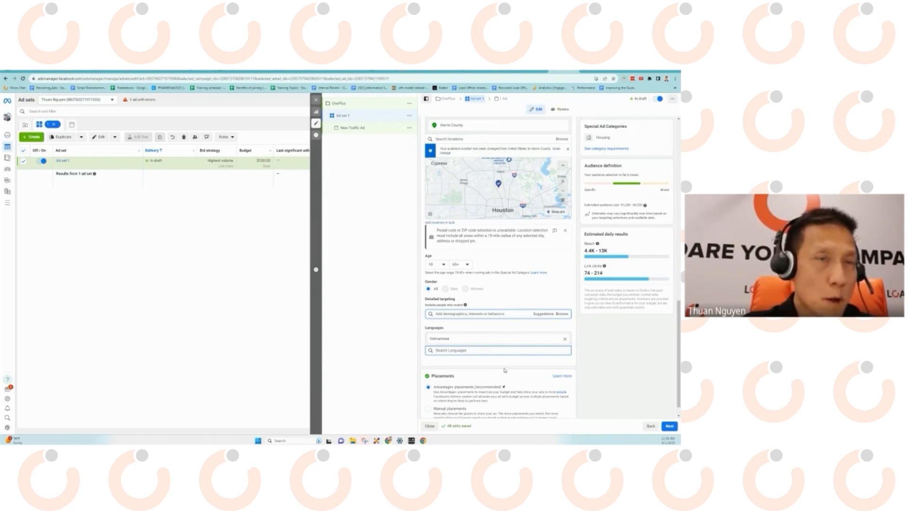
left_click(668, 427)
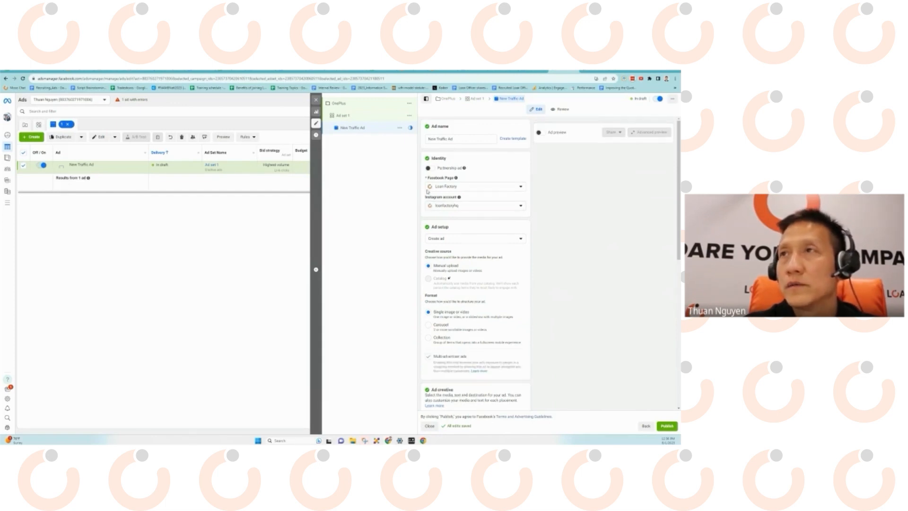
Under Ad creative, choose Add media > Add image to load the account's images.
scroll(452, 227, "down", 1)
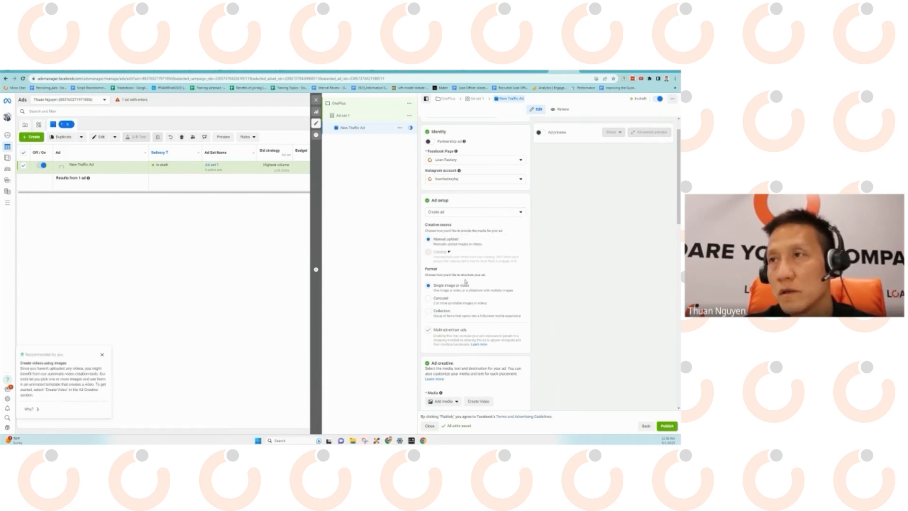
left_click_drag(442, 285, 470, 287)
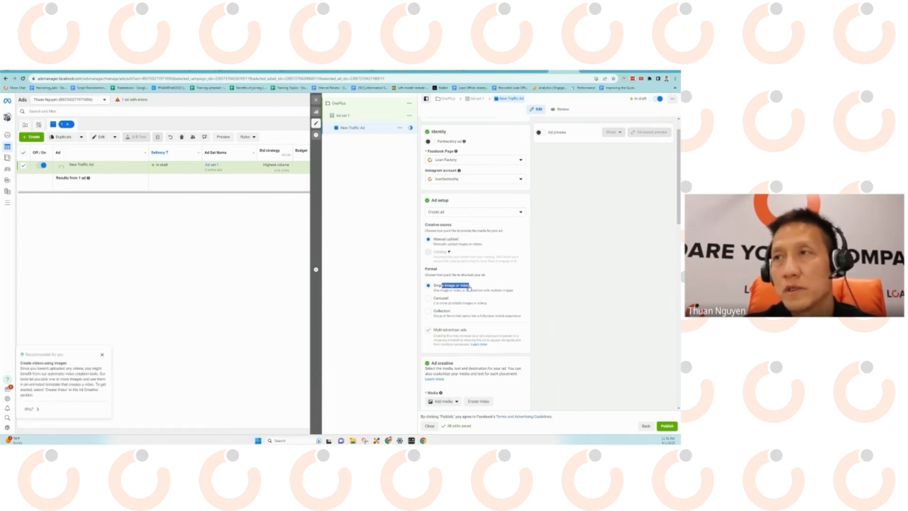
left_click(485, 283)
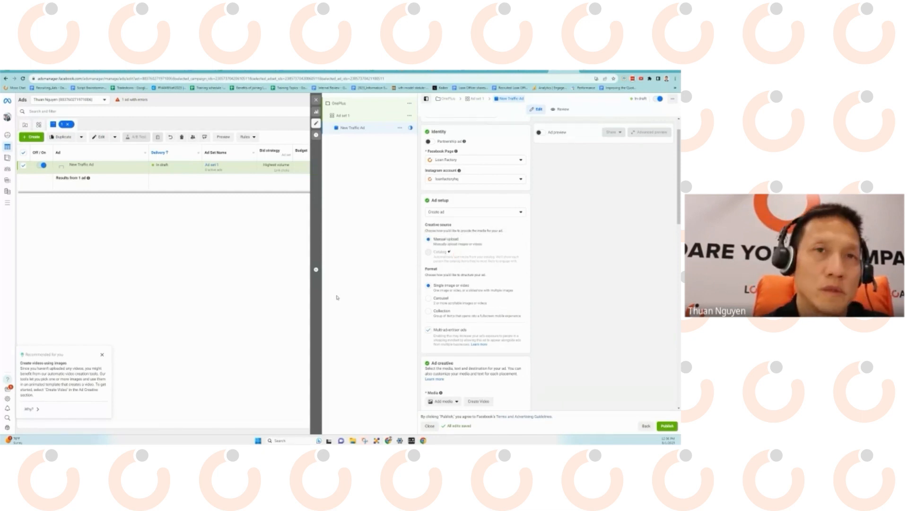
mouse_move(453, 248)
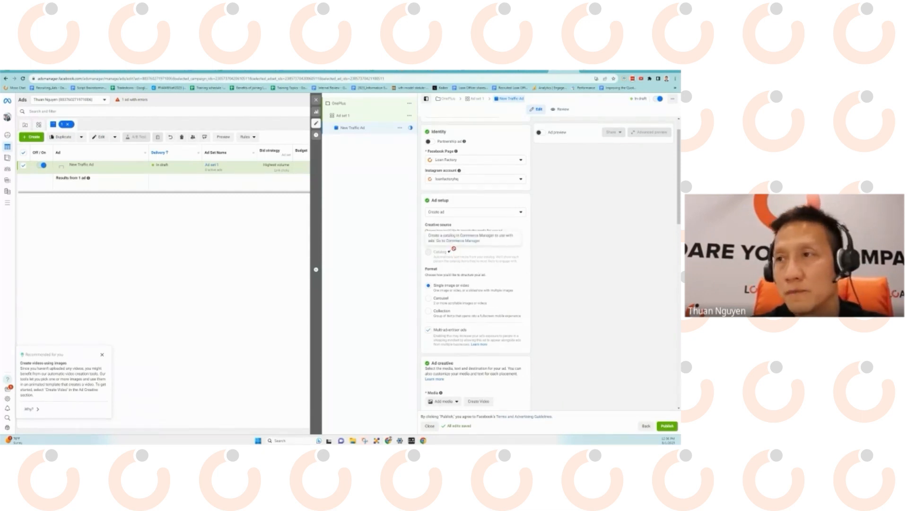
scroll(471, 292, "down", 1)
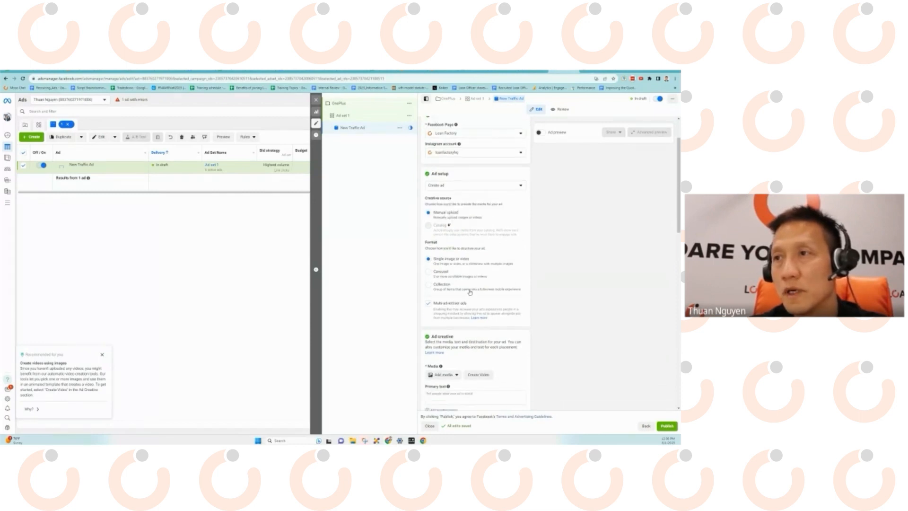
scroll(470, 292, "down", 2)
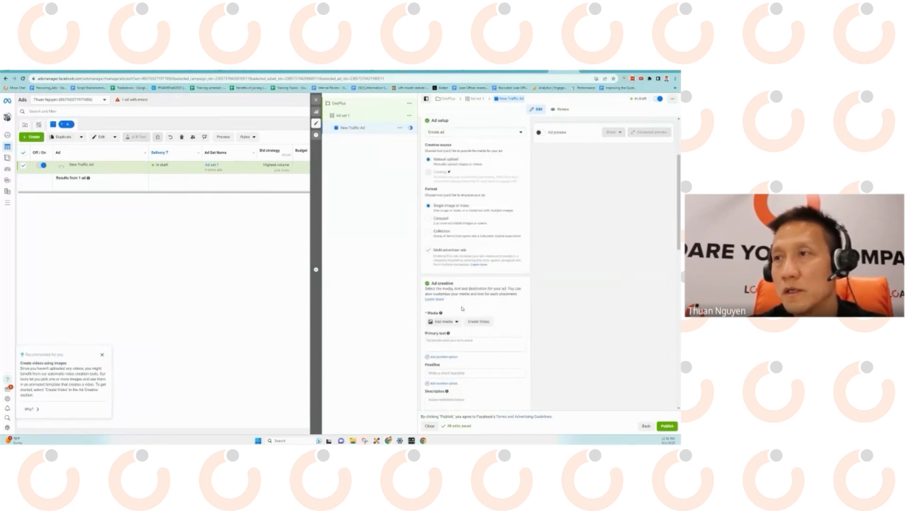
left_click(457, 324)
left_click(447, 335)
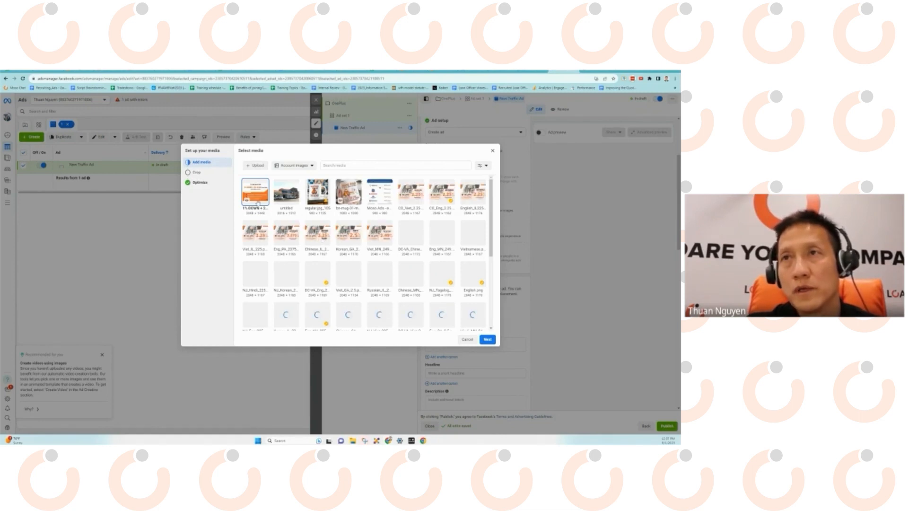
Confirm the '1% DOWN + 2% Grant' image, keep Original crops, and continue to Optimize.
left_click(488, 339)
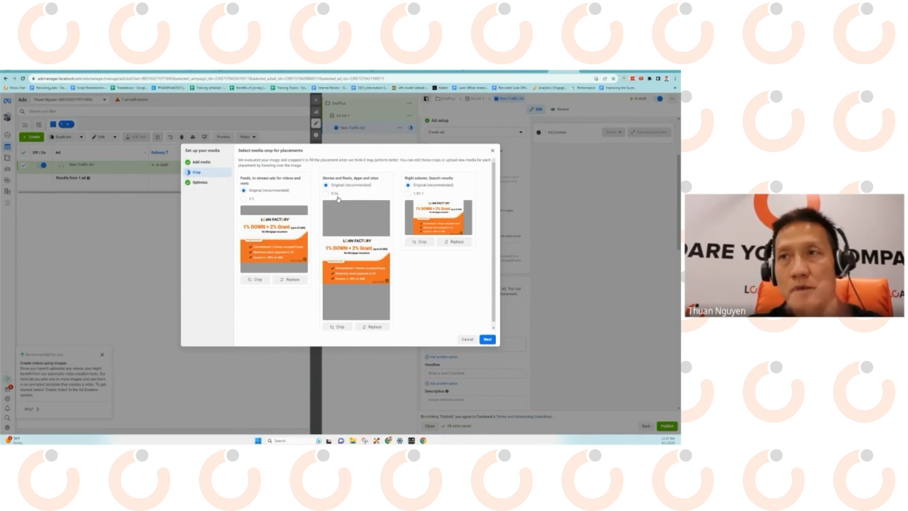
scroll(438, 269, "down", 1)
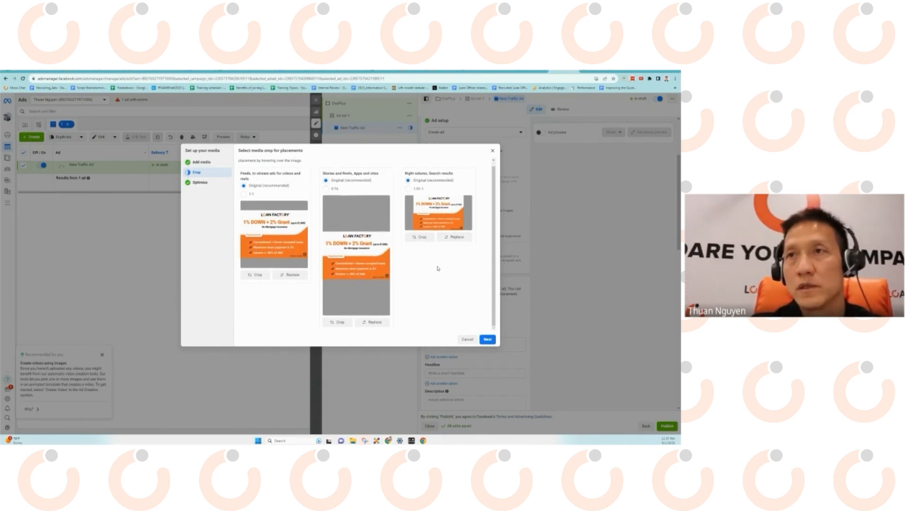
scroll(438, 268, "up", 1)
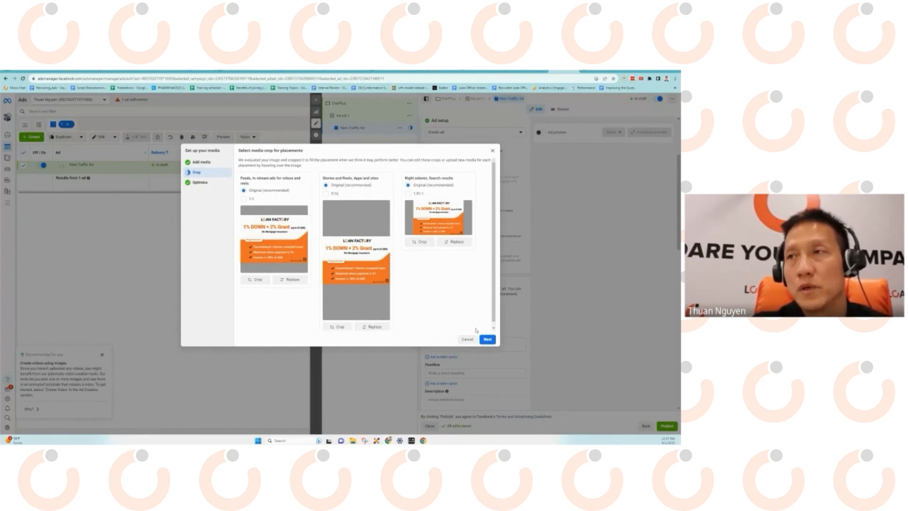
left_click(492, 341)
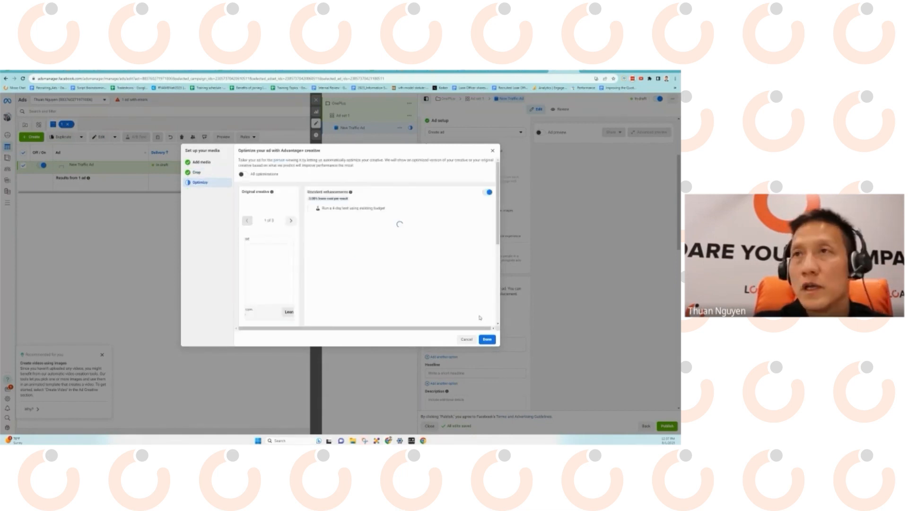
Scroll through the Advantage+ enhancements: standard enhancements, image filter, music, 3D animation.
scroll(397, 269, "down", 1)
scroll(397, 270, "up", 1)
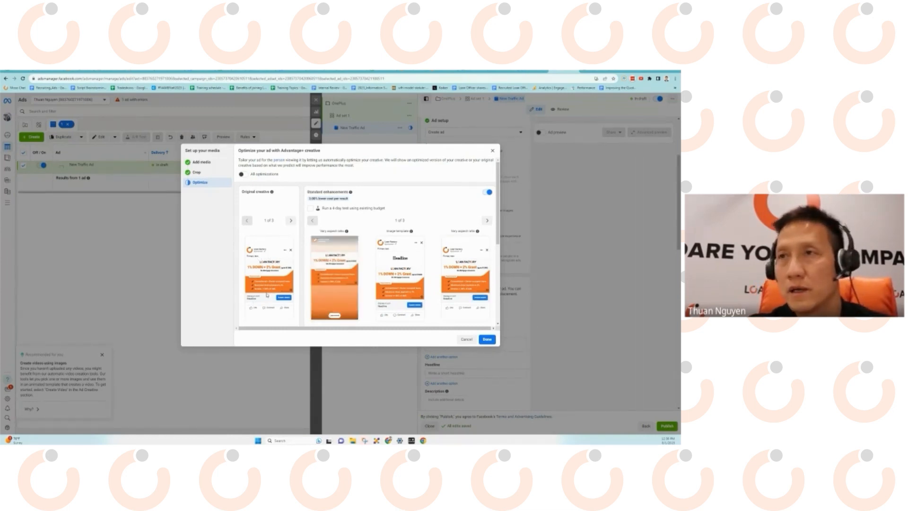
scroll(303, 286, "down", 1)
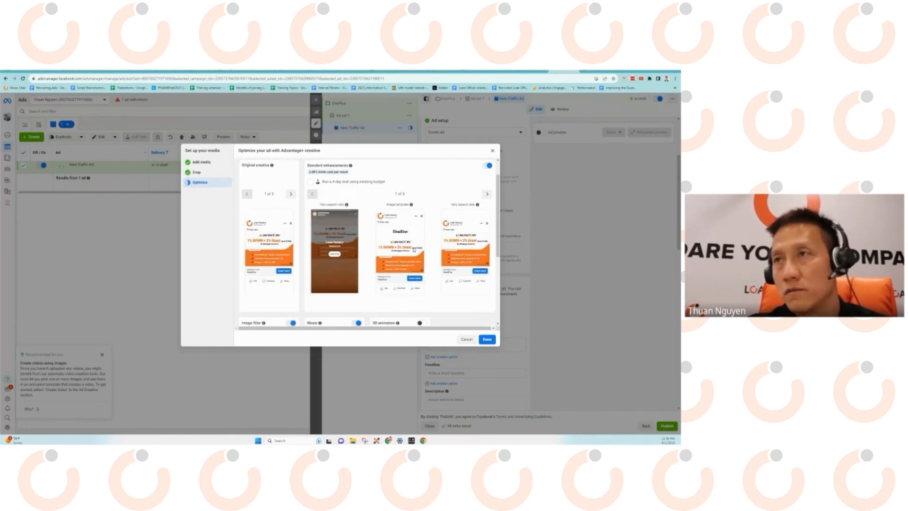
scroll(325, 266, "down", 3)
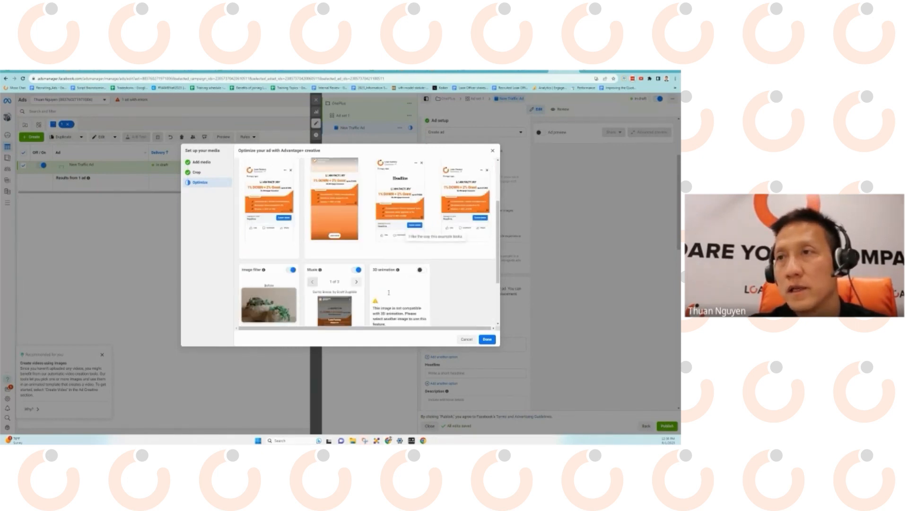
scroll(325, 266, "down", 2)
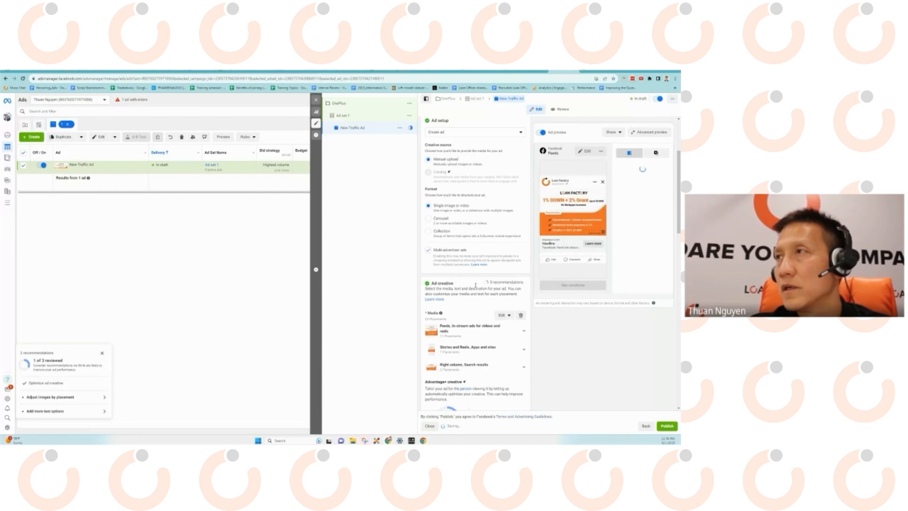
Write the primary text: buy a house with 1% down, a 2% lender grant, no mortgage insurance.
scroll(475, 289, "down", 2)
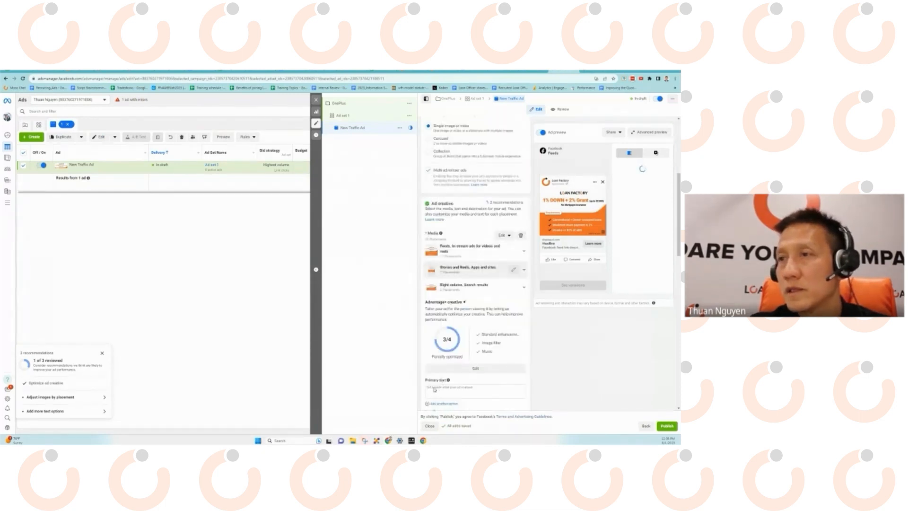
scroll(435, 381, "down", 2)
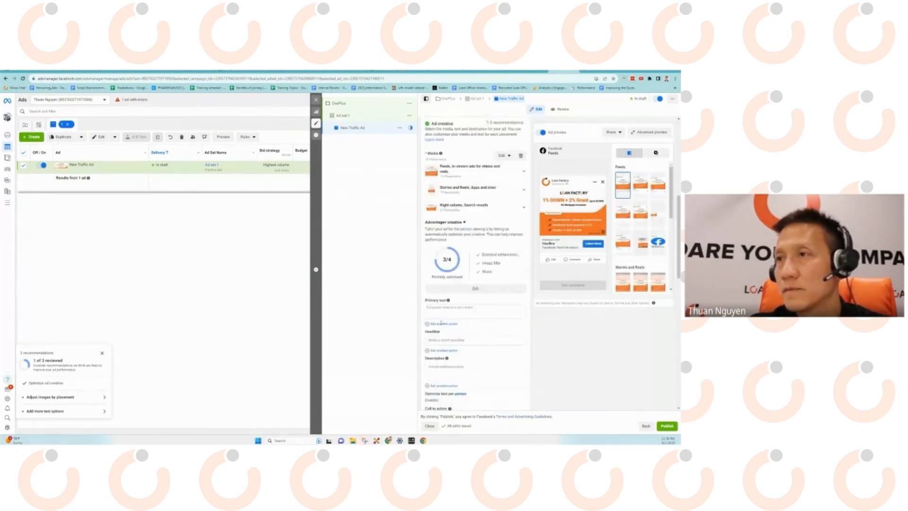
left_click(440, 308)
type("Buying a house")
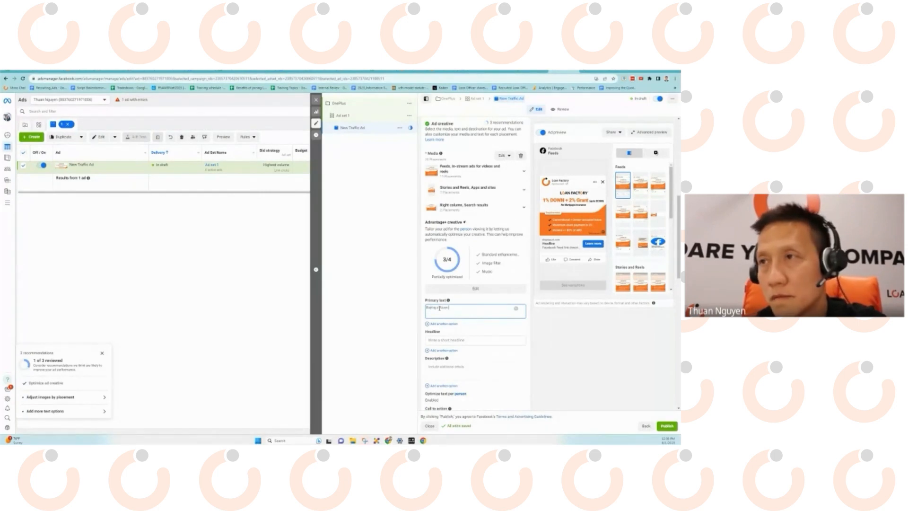
type(" with 1% down. Becaive 2% from th")
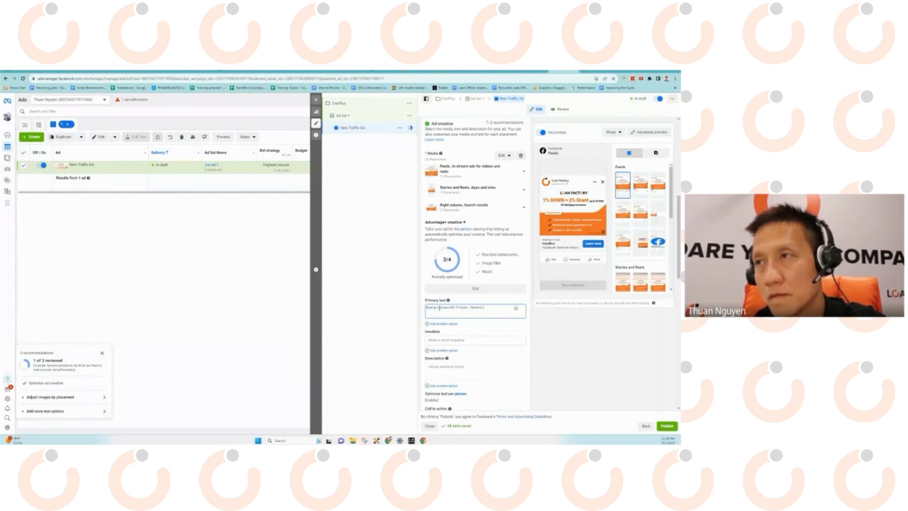
type("% grant from the lender and pay no Mortgage insurance.")
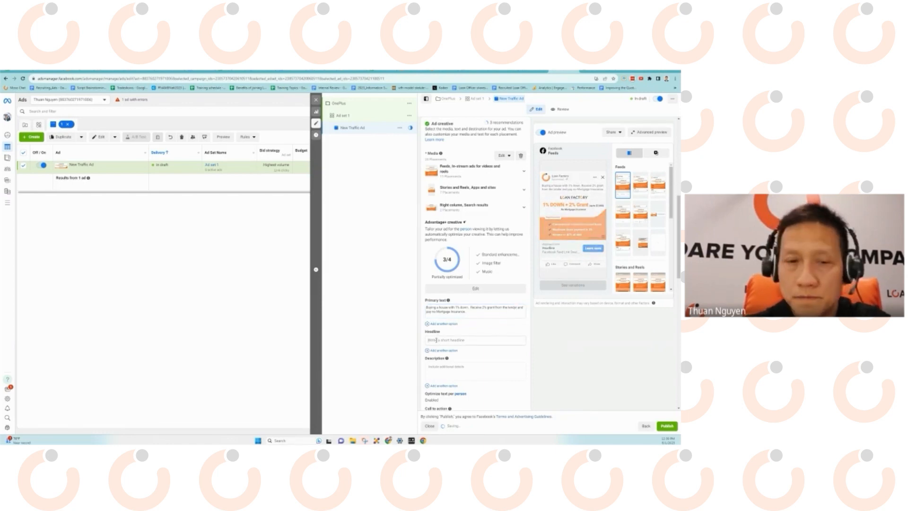
Add the headline 'Find out if you qualify' to New Traffic Ad.
left_click(437, 340)
type("Find out if")
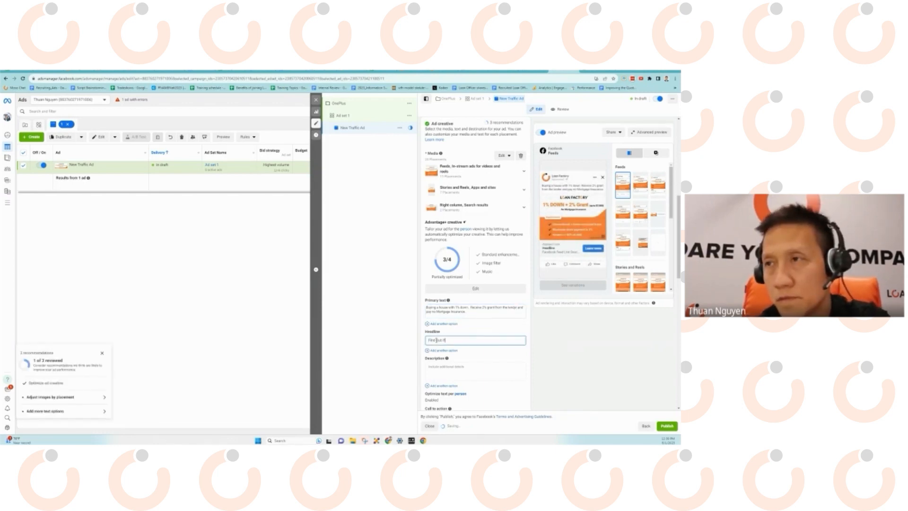
type(" you qualify")
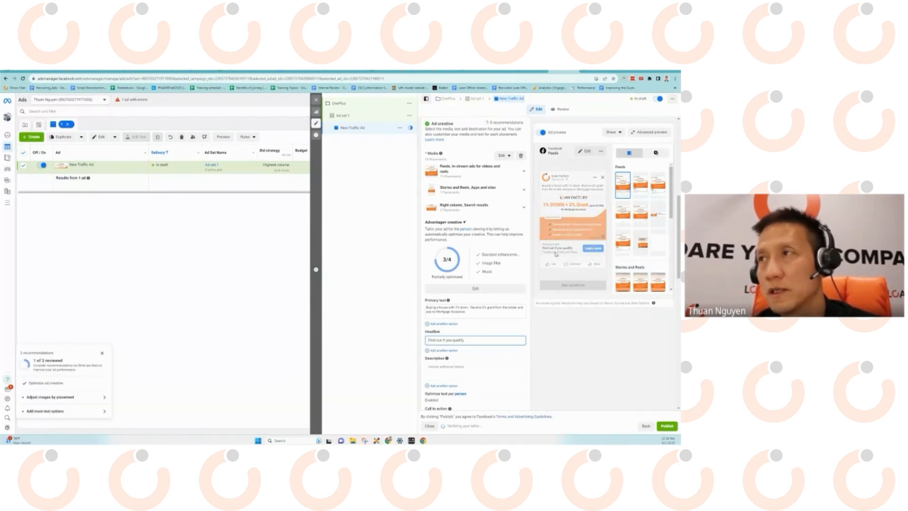
scroll(562, 336, "down", 2)
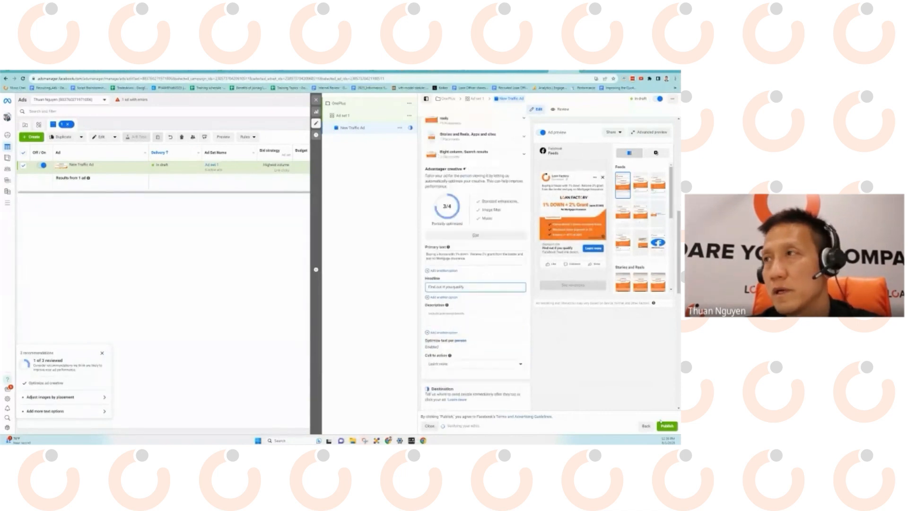
Publish the OnePlus campaign and view details of the one ad not published due to errors.
left_click(667, 426)
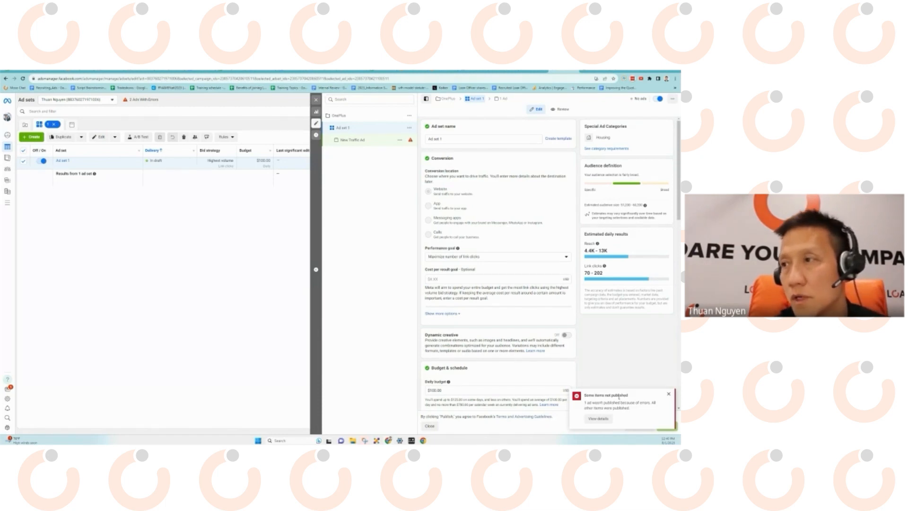
left_click_drag(604, 403, 648, 403)
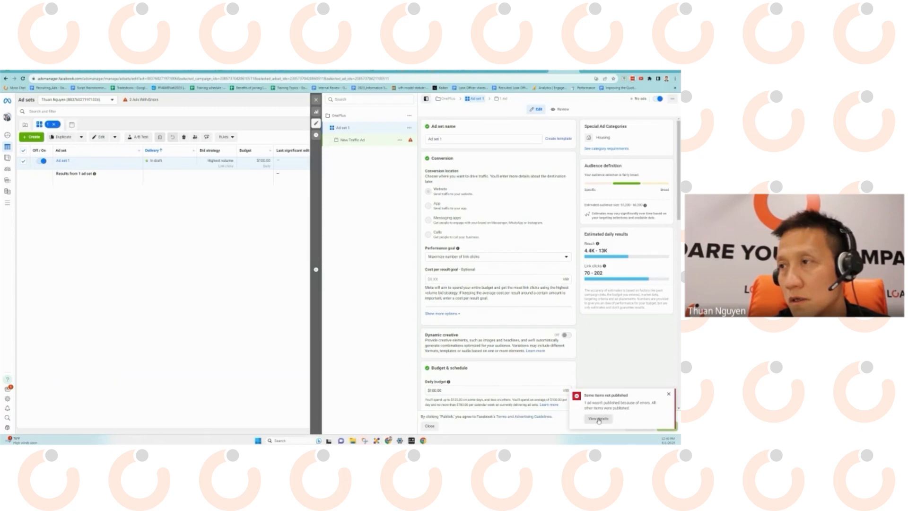
left_click(599, 419)
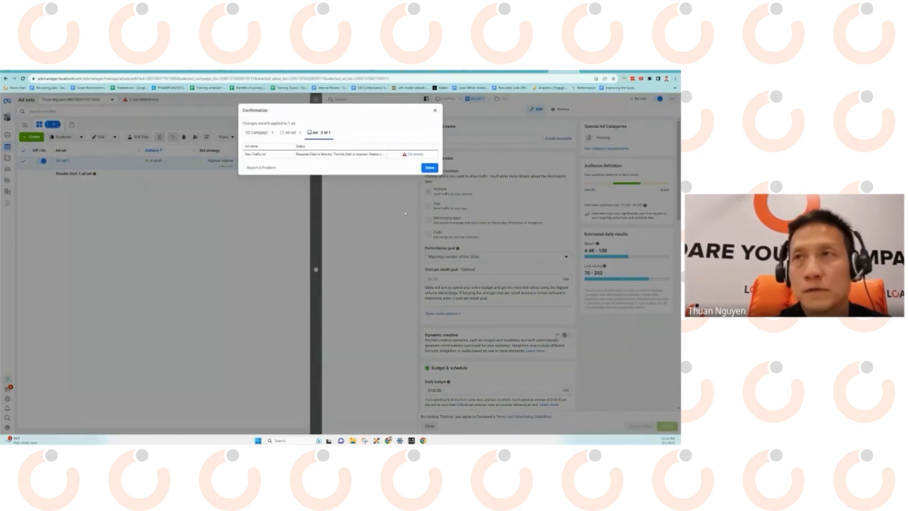
Review the ad's missing website URL error, then bring up Ad set 1's settings.
left_click(411, 155)
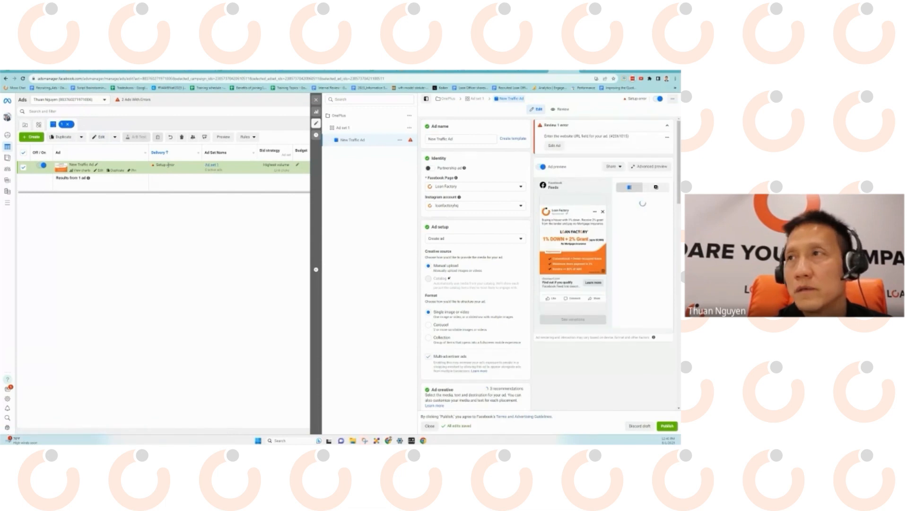
left_click_drag(559, 136, 610, 136)
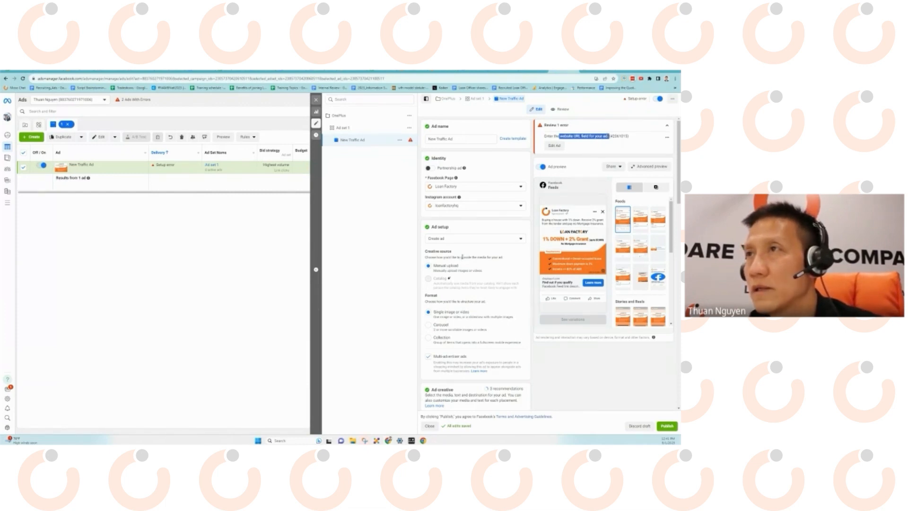
left_click(346, 129)
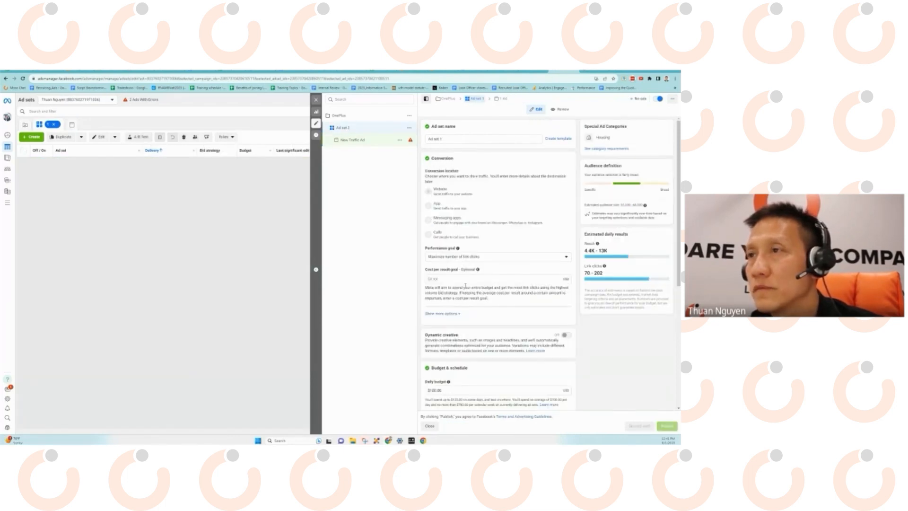
scroll(465, 286, "down", 2)
scroll(465, 272, "down", 5)
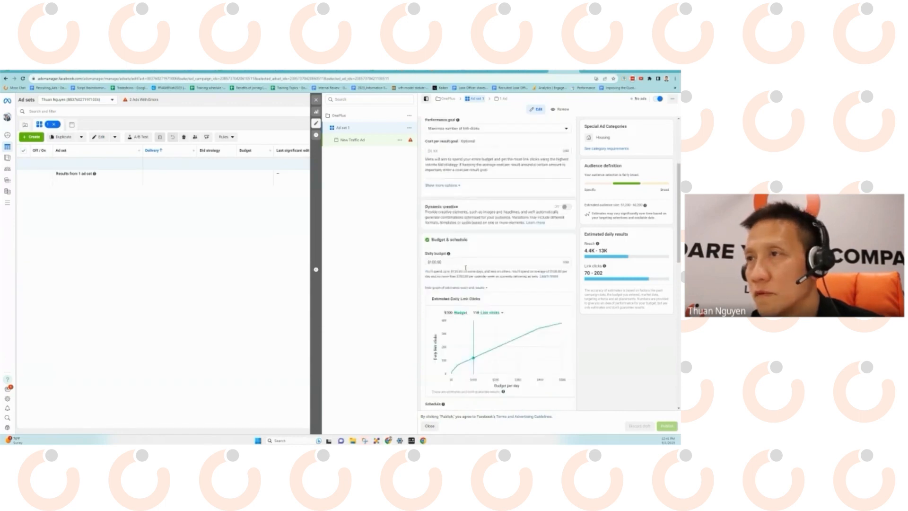
scroll(464, 269, "down", 3)
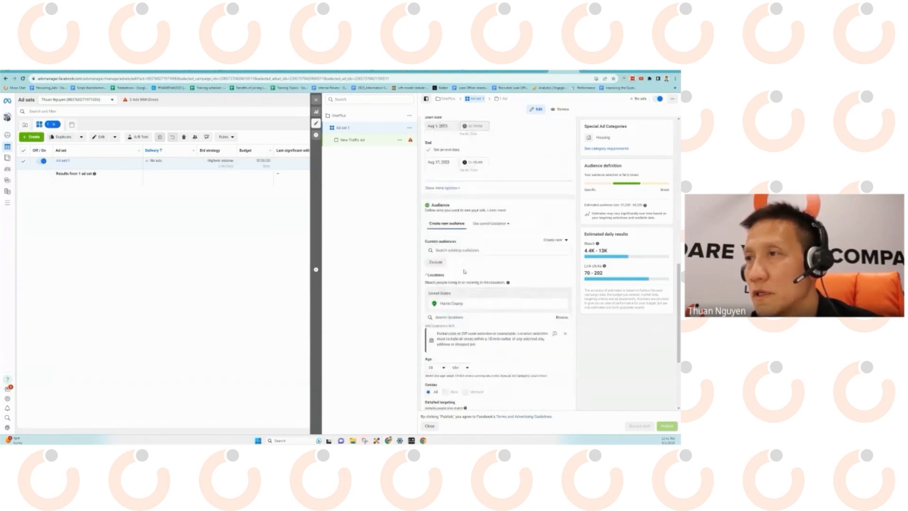
scroll(464, 271, "down", 3)
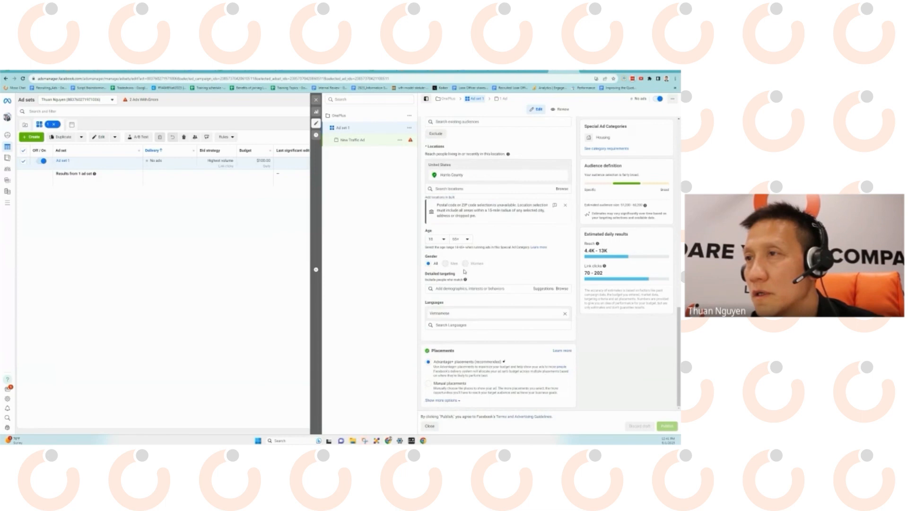
scroll(465, 272, "up", 15)
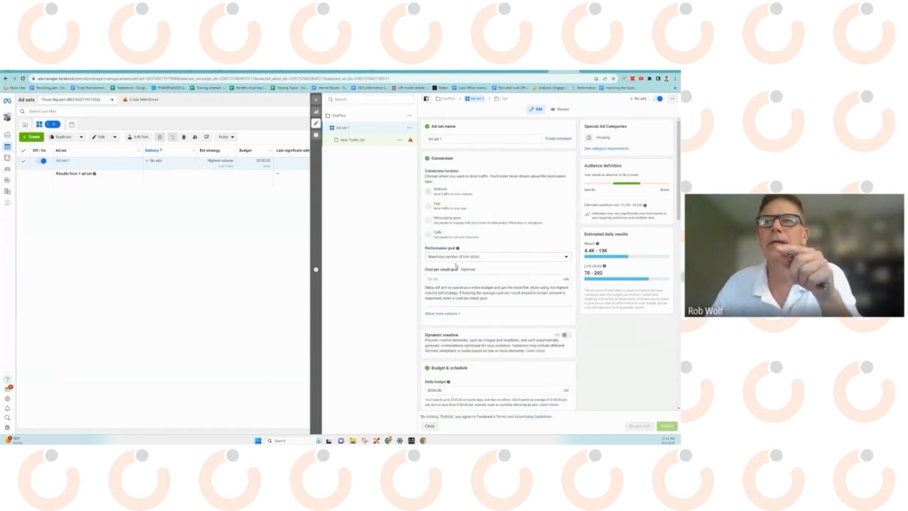
mouse_move(479, 234)
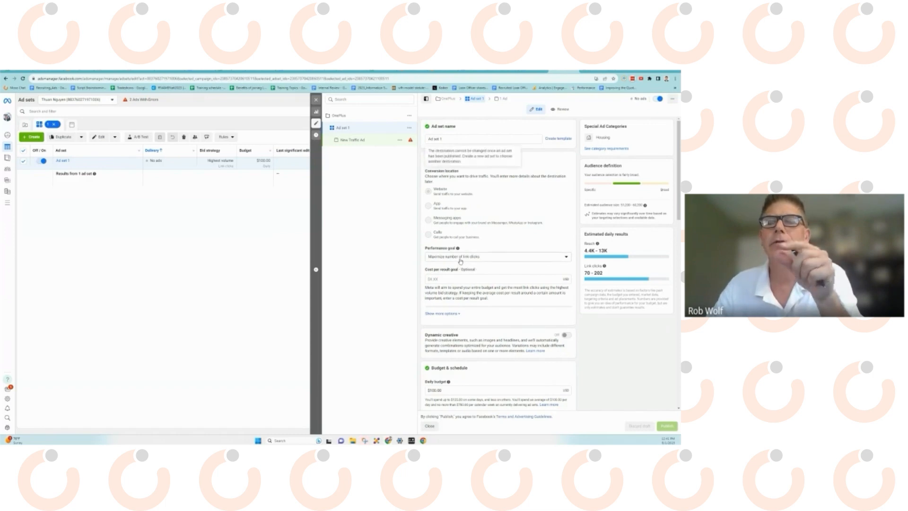
scroll(487, 230, "down", 1)
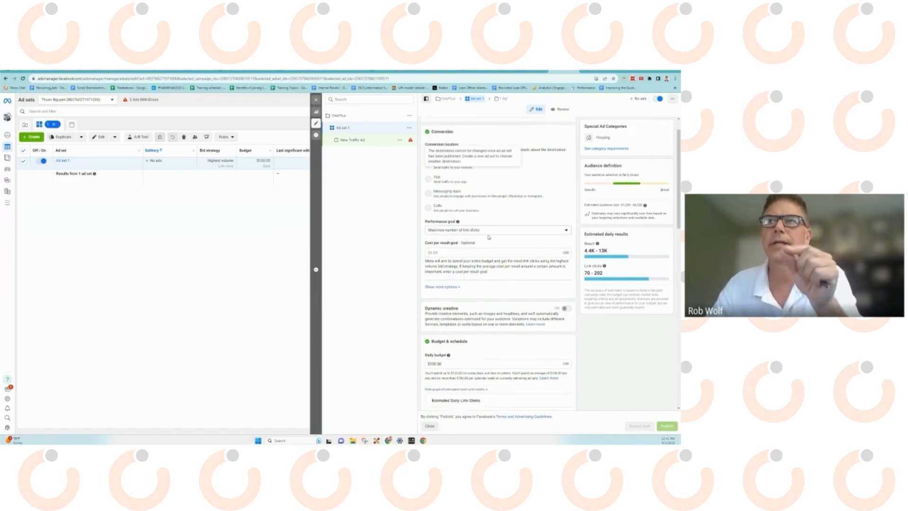
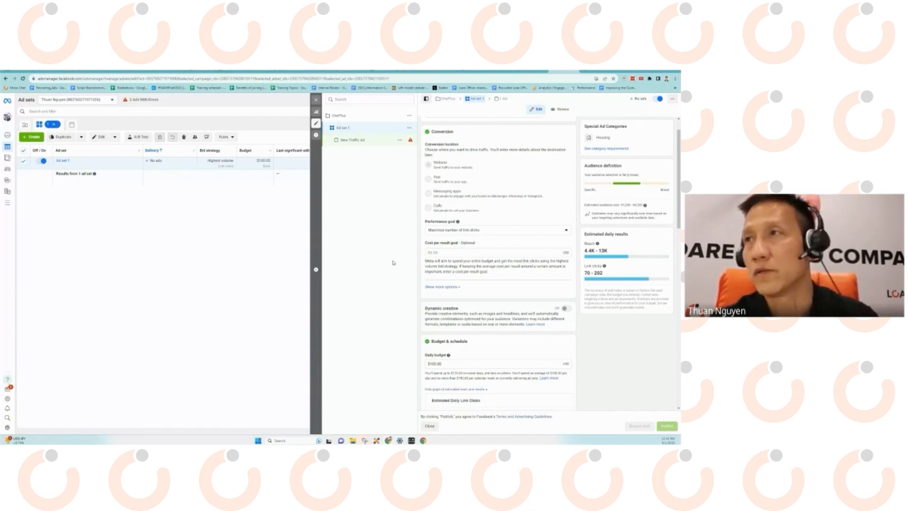
Expand Ad set 1's charging options; review its Aug 3–17 schedule, Harris County audience and placements.
scroll(495, 214, "up", 1)
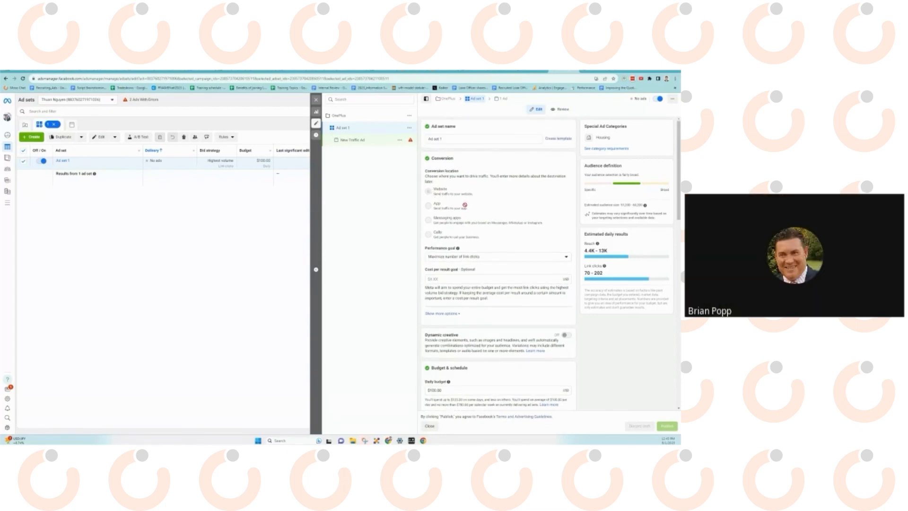
left_click(448, 314)
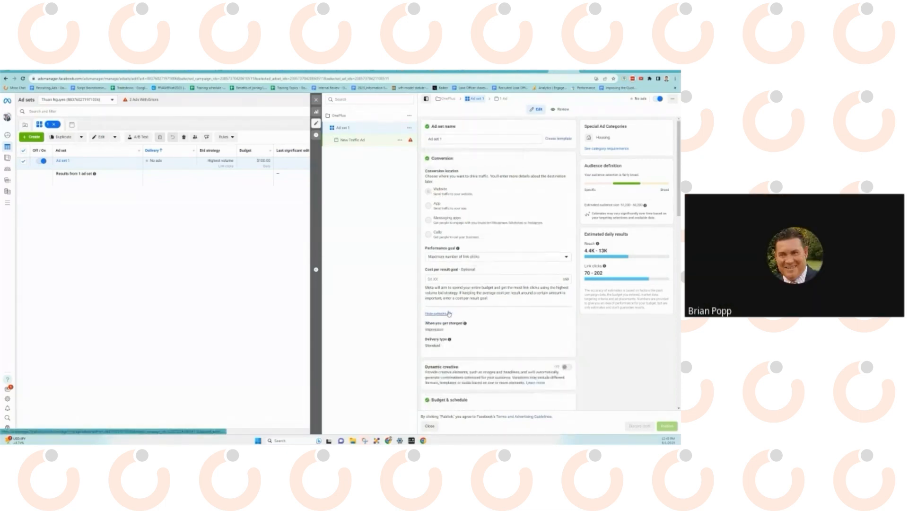
scroll(478, 317, "down", 10)
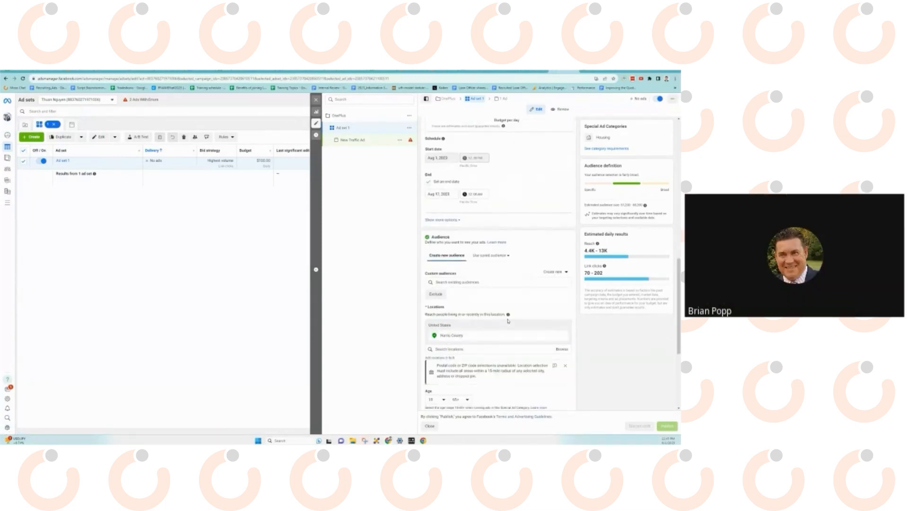
scroll(511, 309, "down", 3)
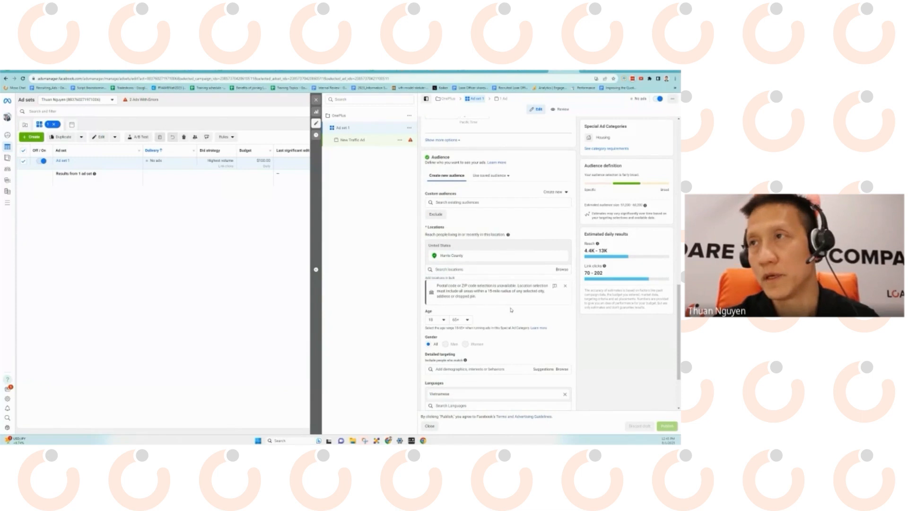
scroll(508, 307, "down", 3)
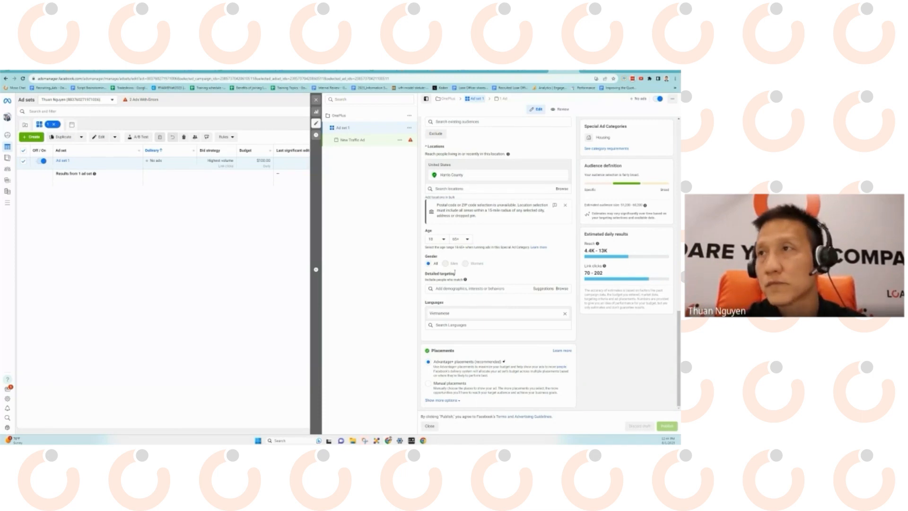
scroll(423, 242, "up", 3)
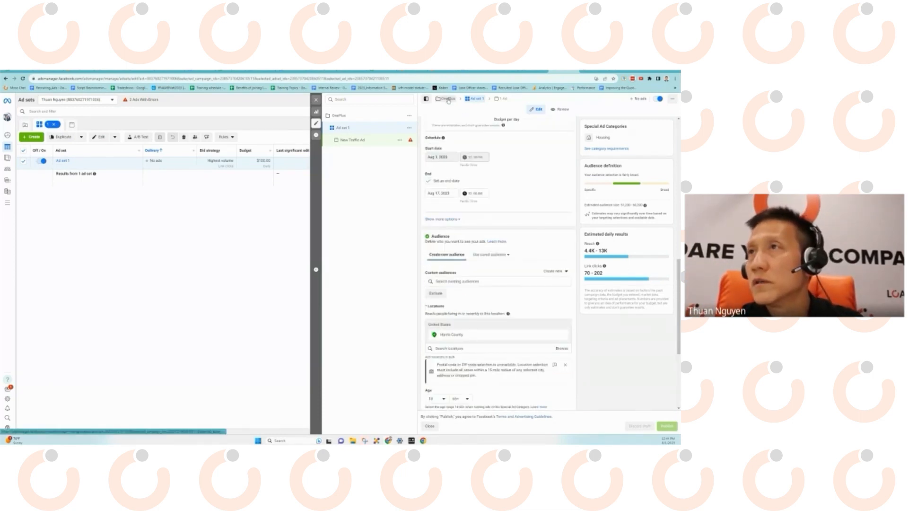
left_click(447, 99)
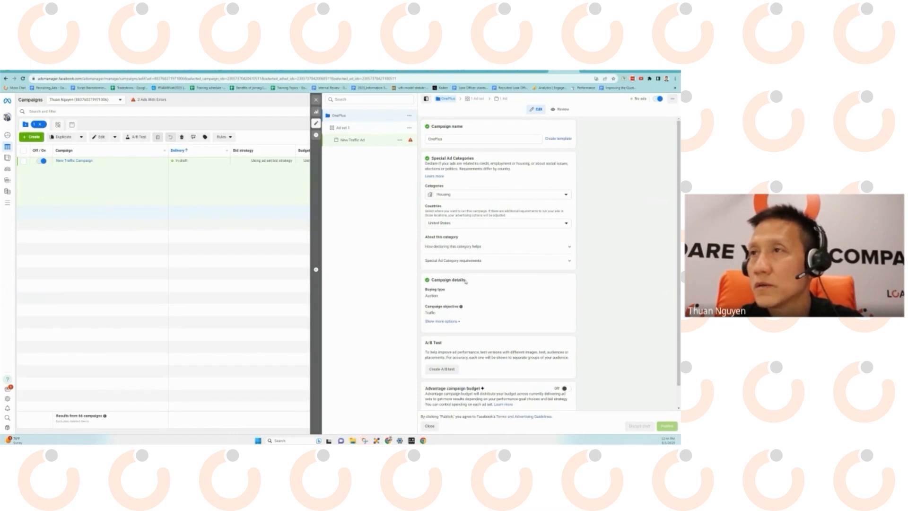
scroll(481, 314, "down", 1)
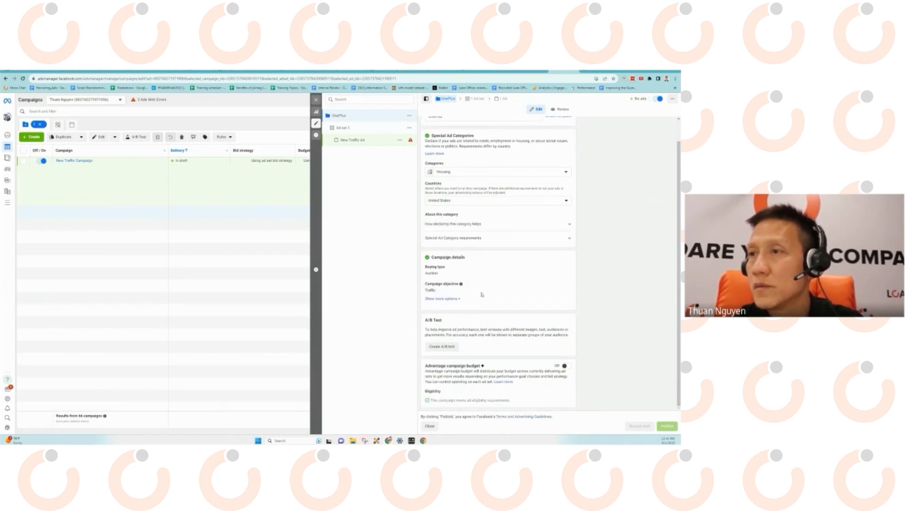
scroll(482, 294, "up", 1)
left_click(350, 130)
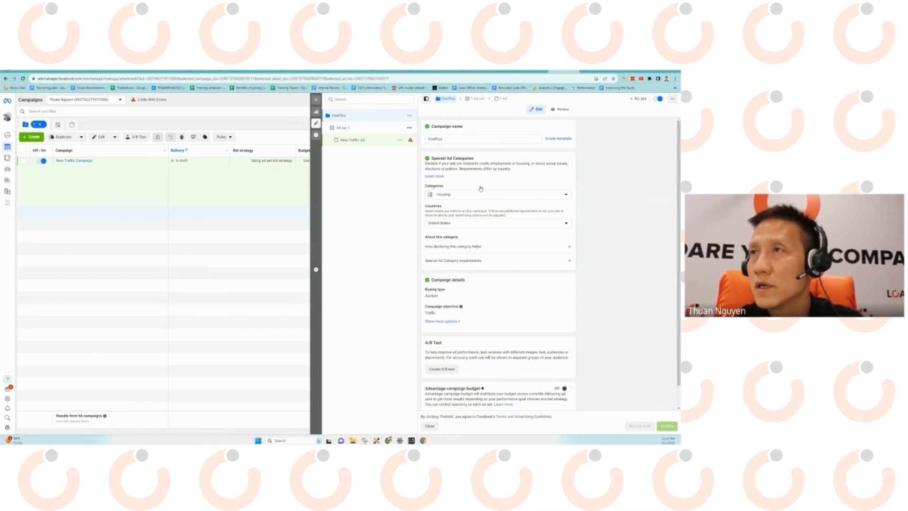
left_click(345, 130)
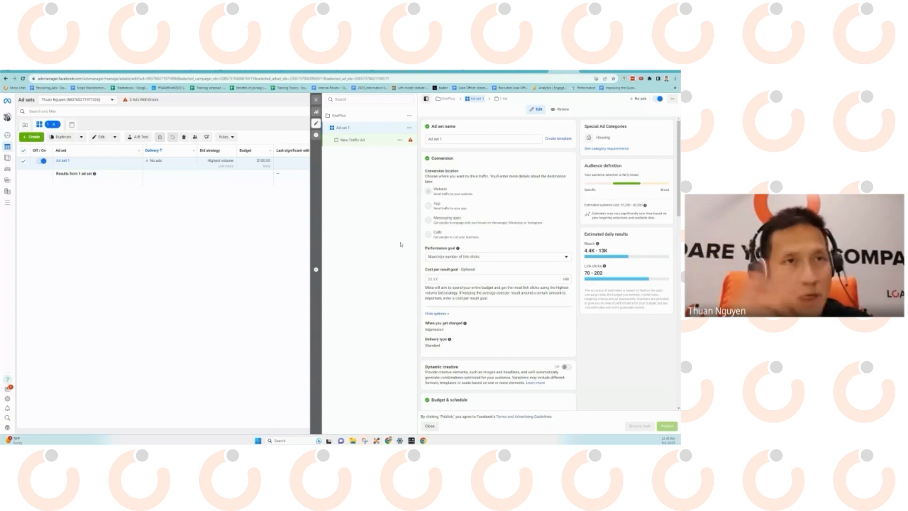
Open New Traffic Ad's settings to see its Loan Factory page identity and ad preview.
left_click(352, 140)
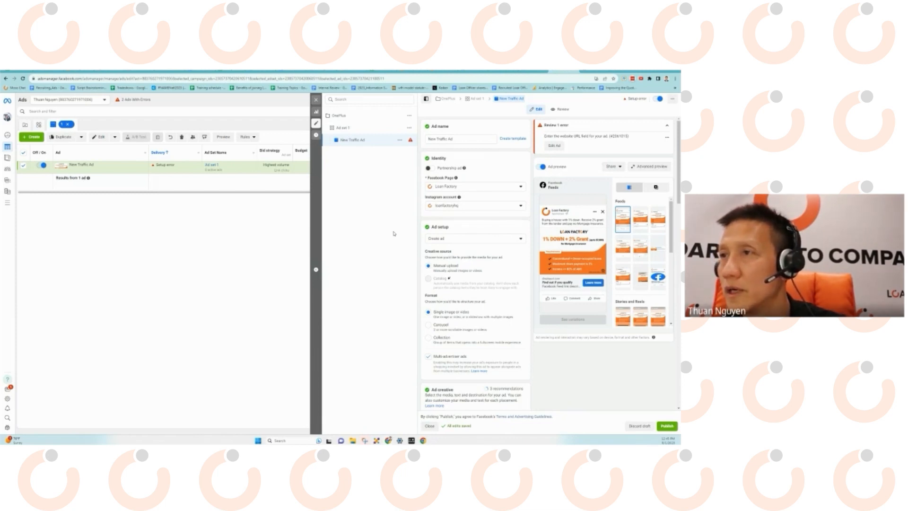
left_click(554, 146)
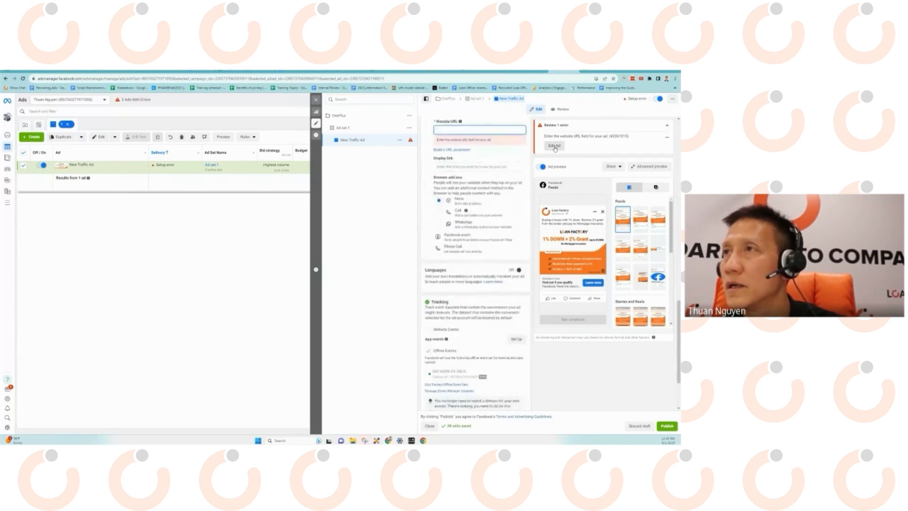
type("www.loanfactory.com")
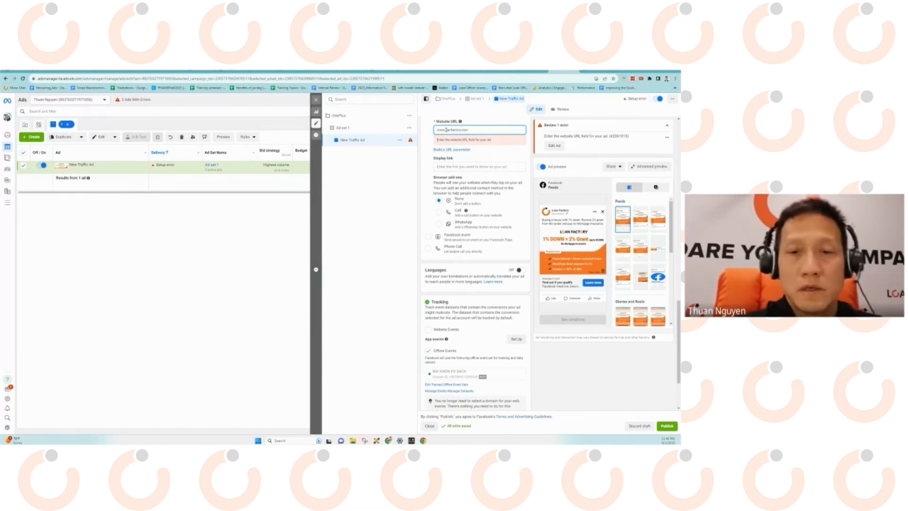
key("BackSpace")
key("BackSpace")
key("BackSpace")
key("BackSpace")
key("BackSpace")
key("BackSpace")
key("BackSpace")
key("BackSpace")
key("BackSpace")
key("BackSpace")
key("BackSpace")
type("www.loanfactory.com/oneflo")
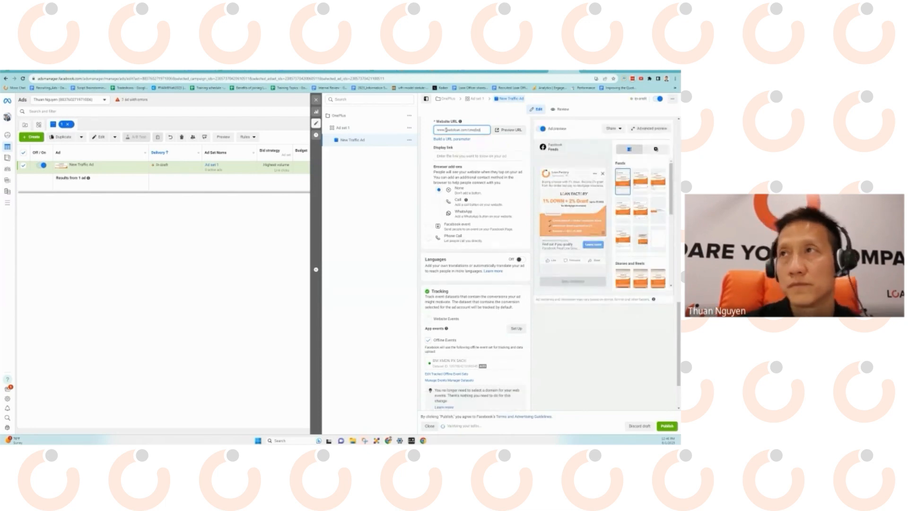
type("w")
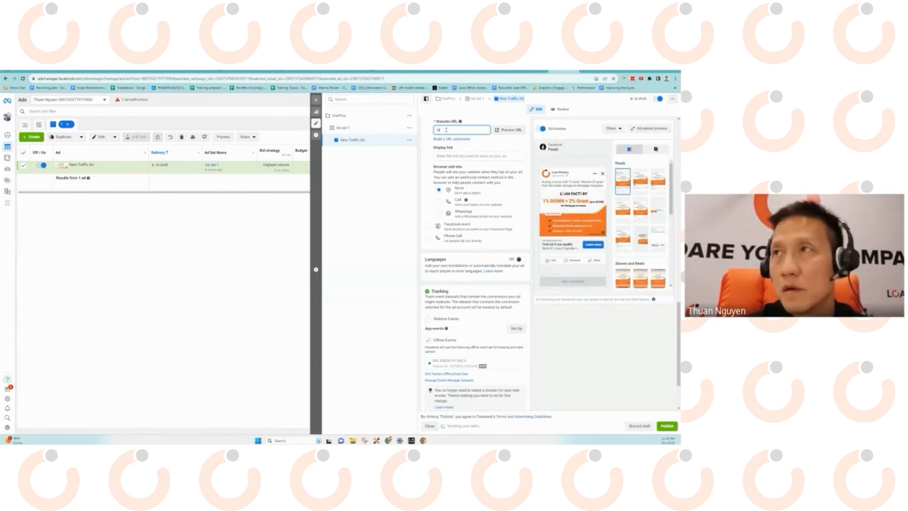
type("anfactory.com")
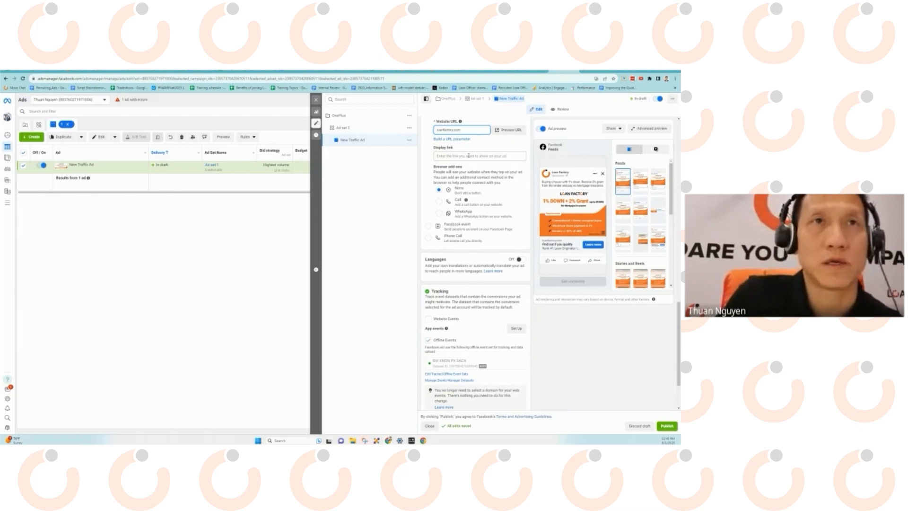
In Loan Factory's Facebook lead settings, toggle 'Get leads from Facebook ads' off and back on.
left_click(448, 75)
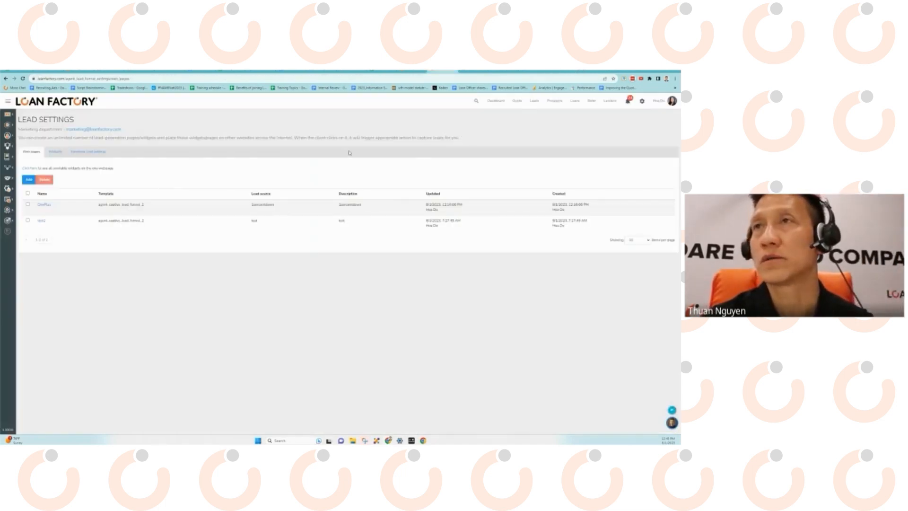
left_click(83, 155)
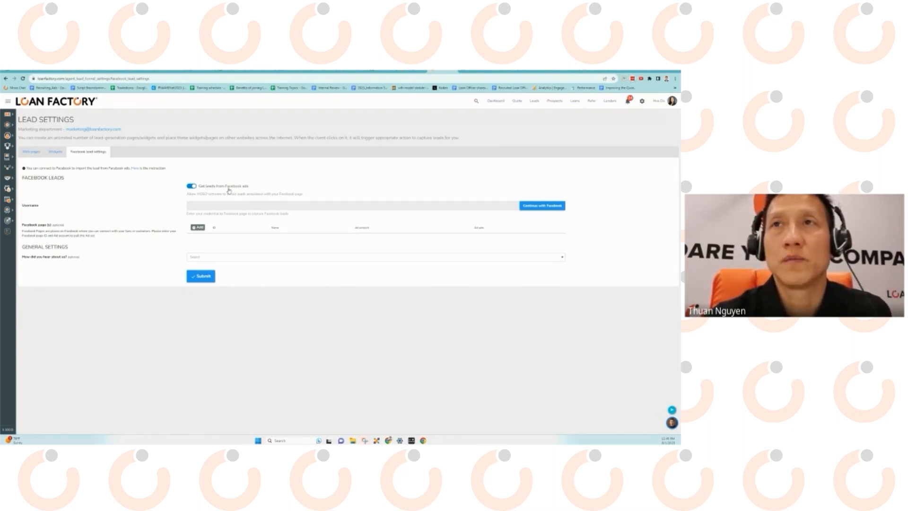
left_click(211, 189)
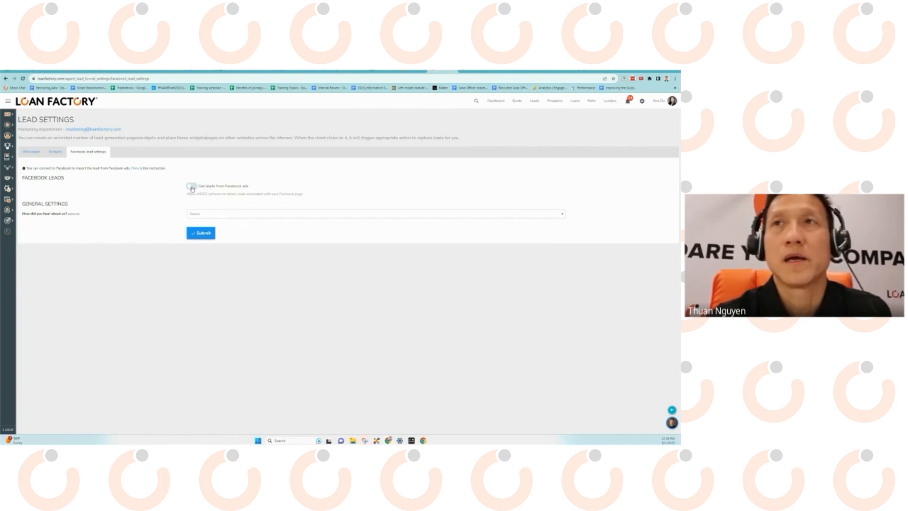
left_click(191, 187)
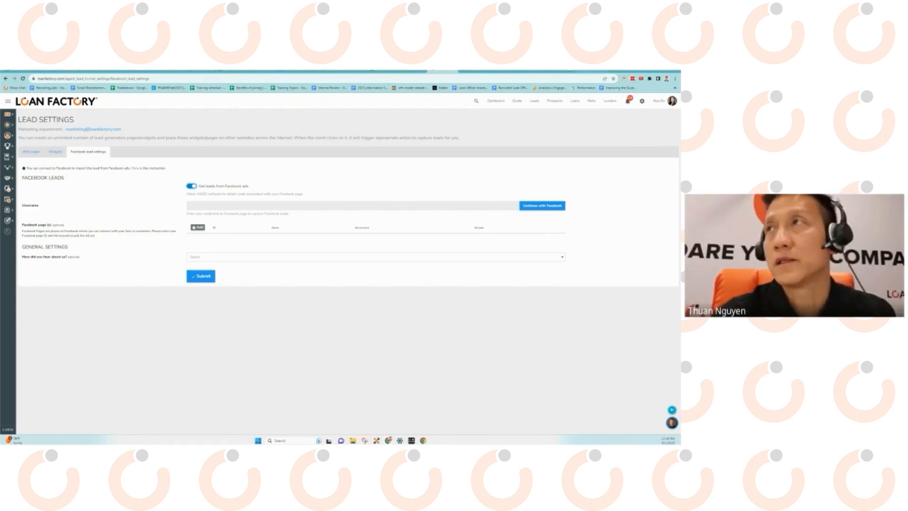
left_click(565, 71)
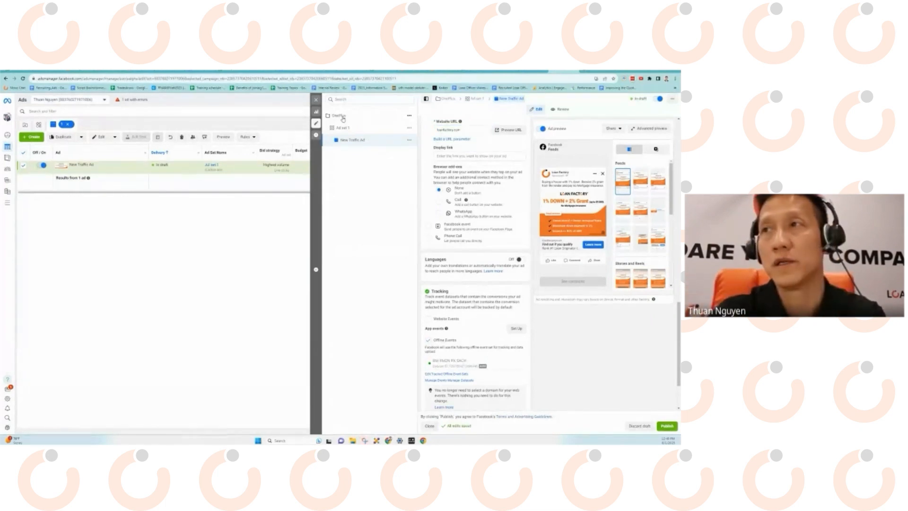
Open the OnePlus campaign, make its Traffic objective editable and show extra options like spending limit.
left_click(344, 119)
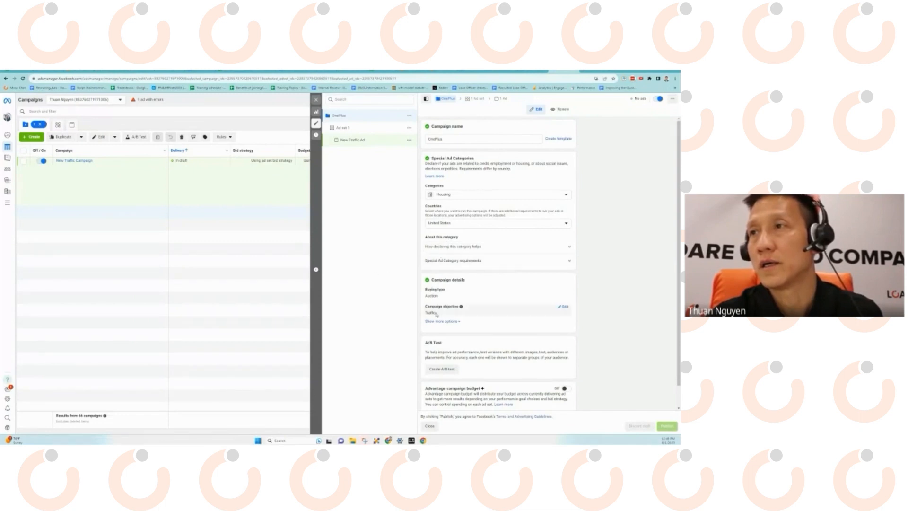
double_click(421, 315)
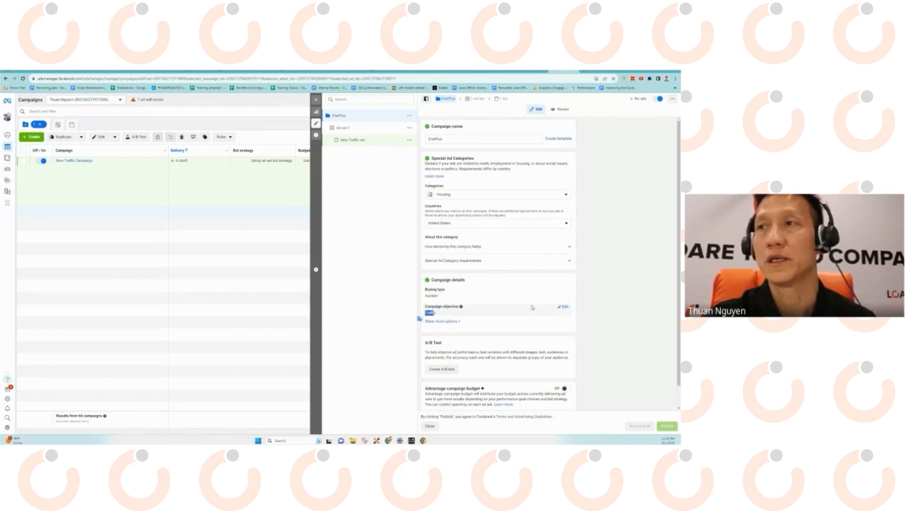
left_click(563, 307)
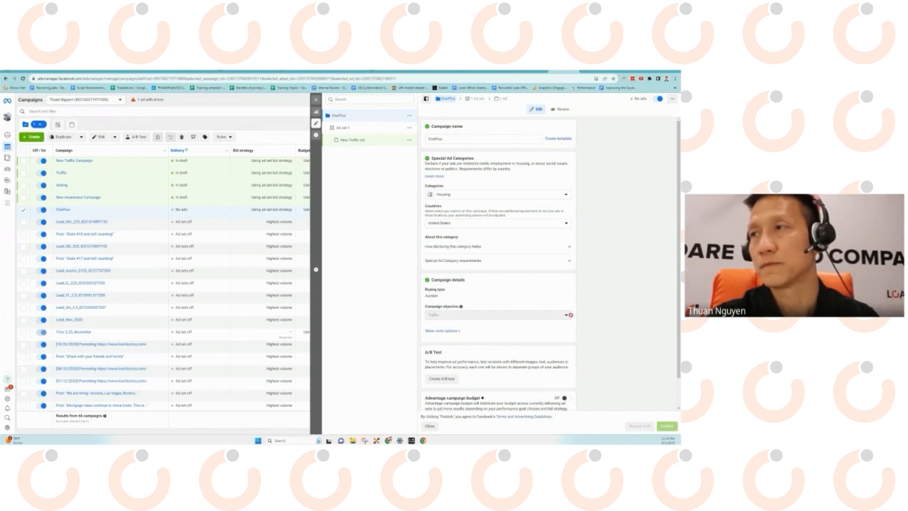
left_click(449, 331)
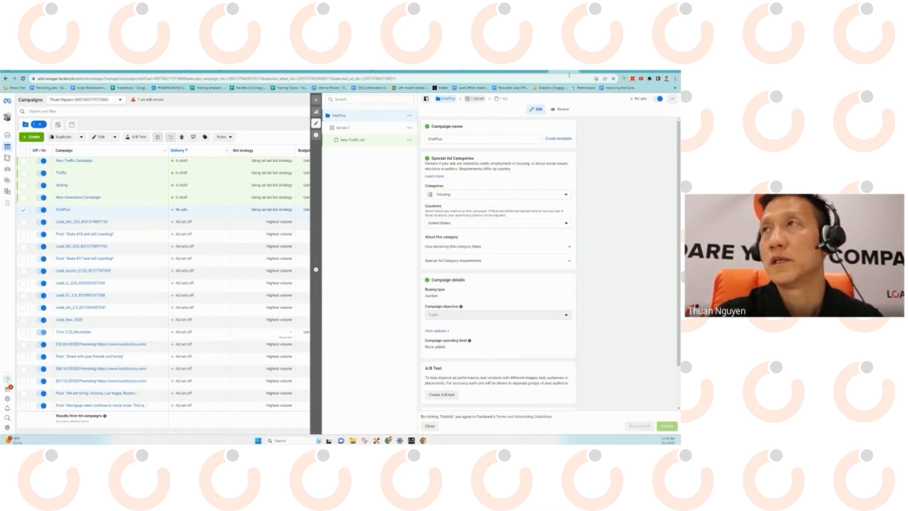
left_click(442, 70)
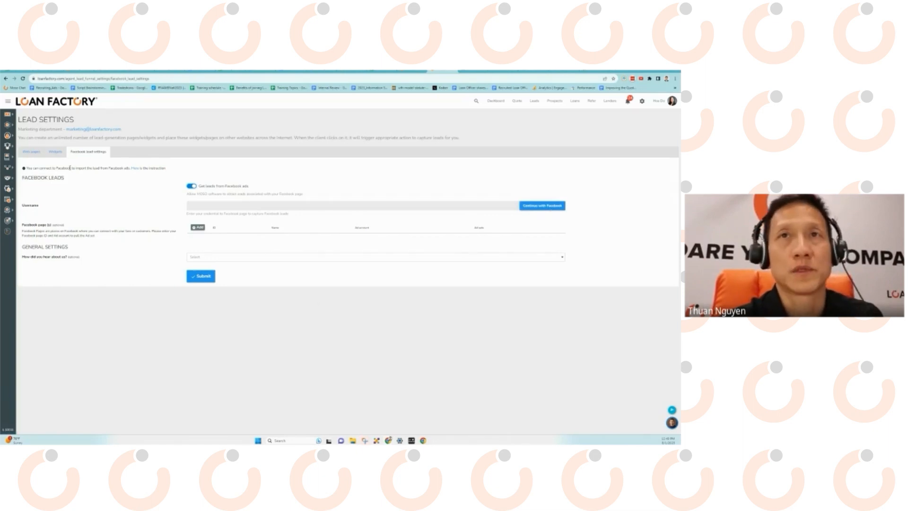
Browse the Lead Settings' Web pages list, then go to the Loan Factory Dashboard.
left_click_drag(70, 168, 127, 167)
left_click(122, 208)
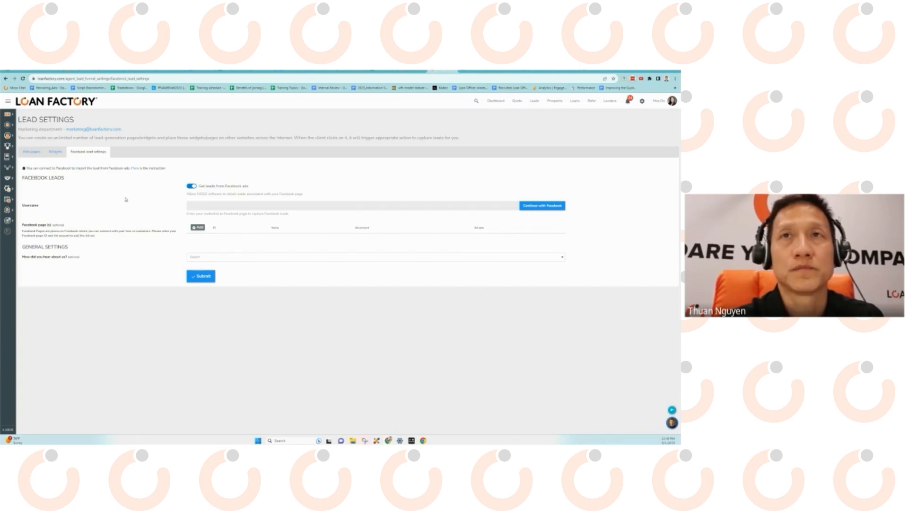
left_click(31, 152)
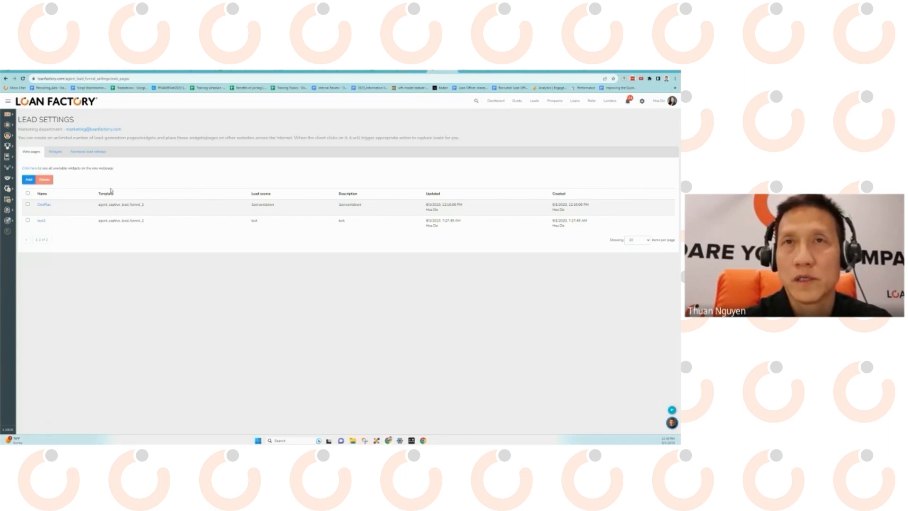
left_click(495, 101)
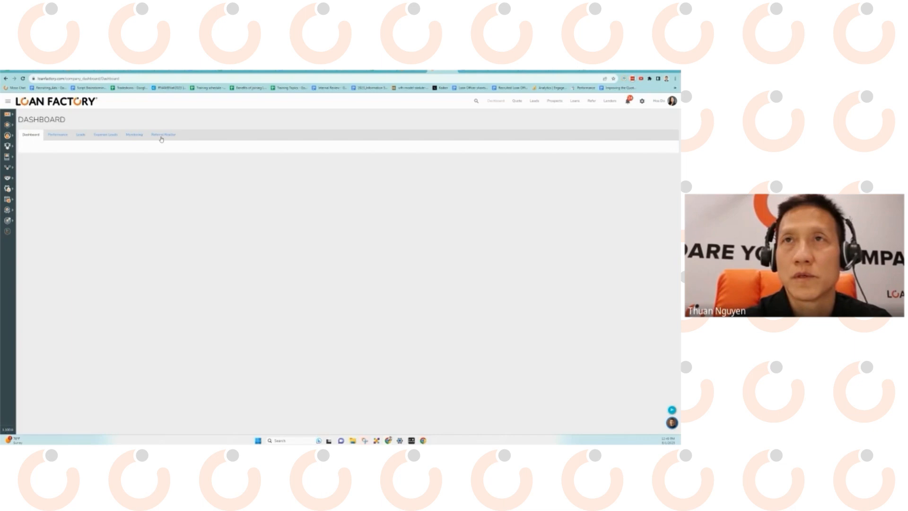
Go to Monitoring > Leads > Performance and scroll to the Converted and Funded Leads charts.
left_click(130, 136)
left_click(80, 135)
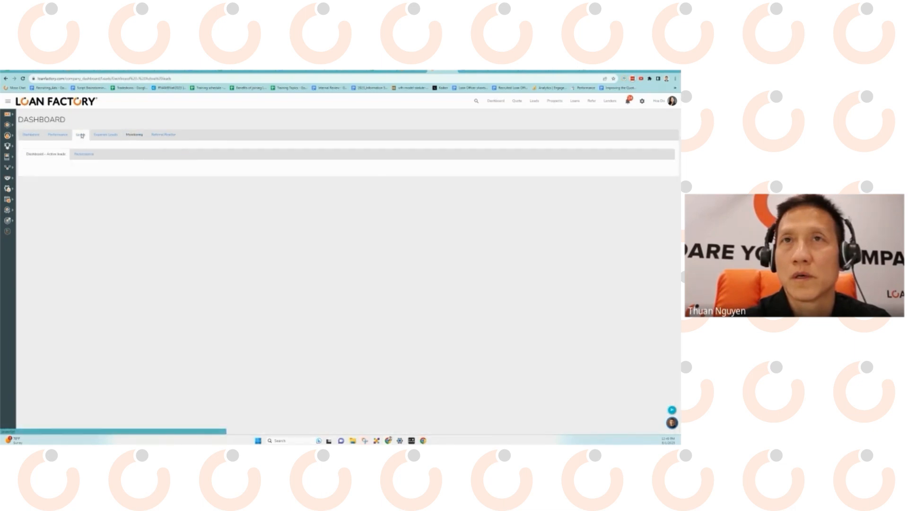
left_click(87, 154)
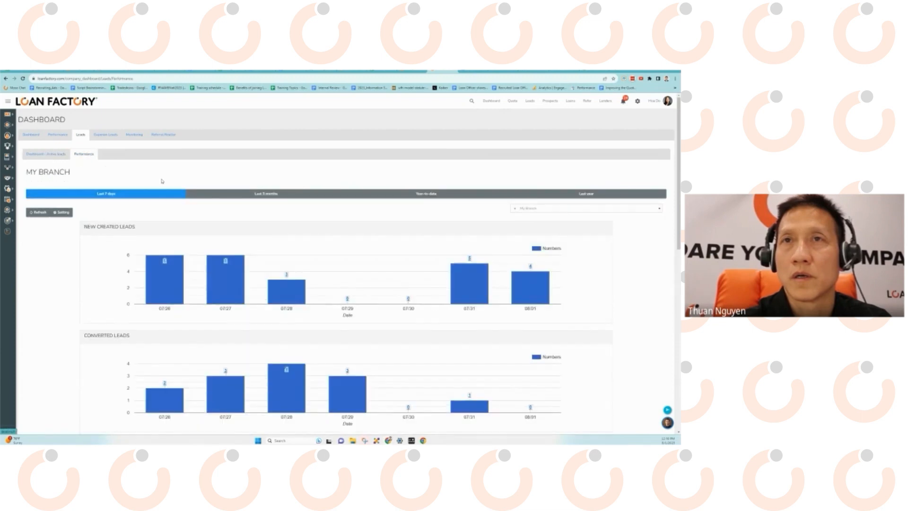
scroll(293, 248, "down", 2)
scroll(294, 248, "down", 4)
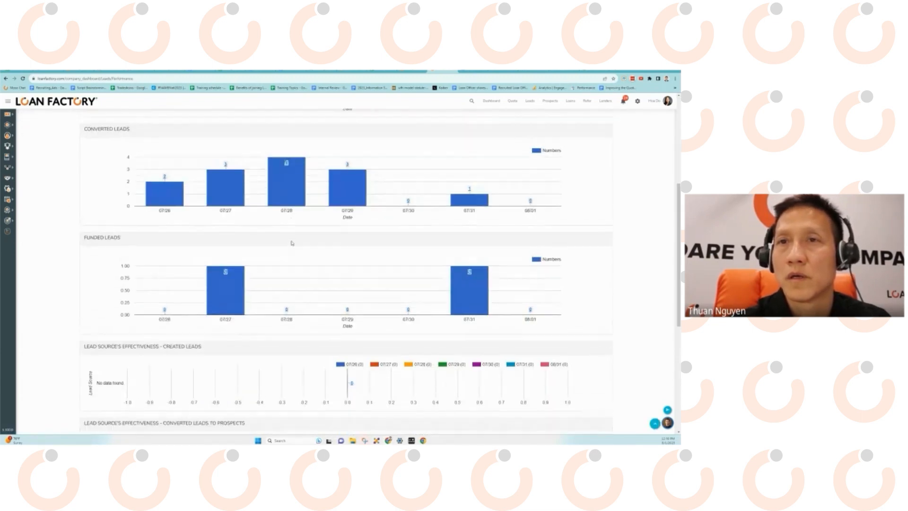
scroll(292, 245, "up", 6)
scroll(292, 245, "down", 3)
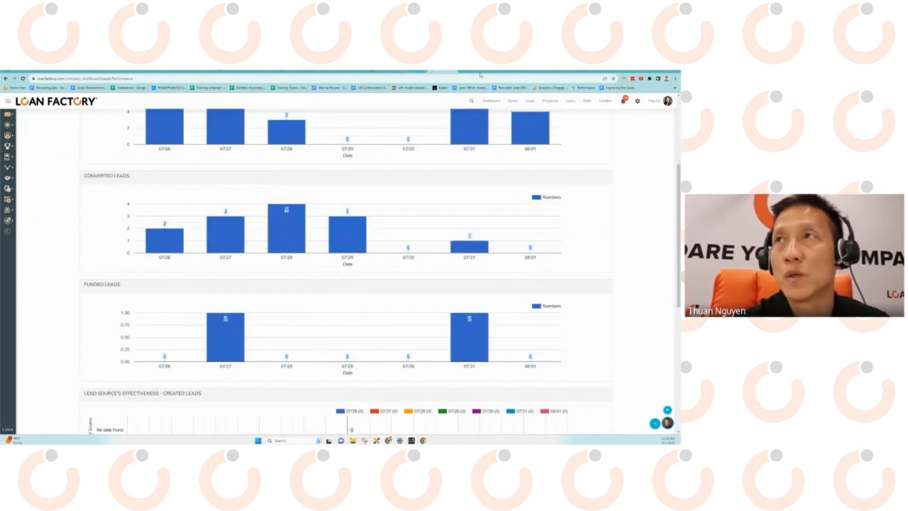
Glance at Gmail, then come back to the Loan Factory leads performance charts.
left_click(443, 72)
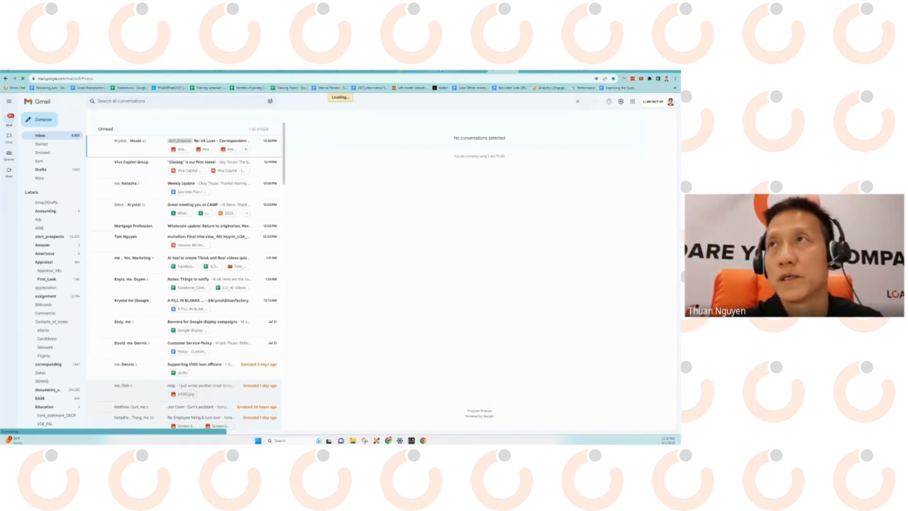
left_click(440, 71)
mouse_move(290, 209)
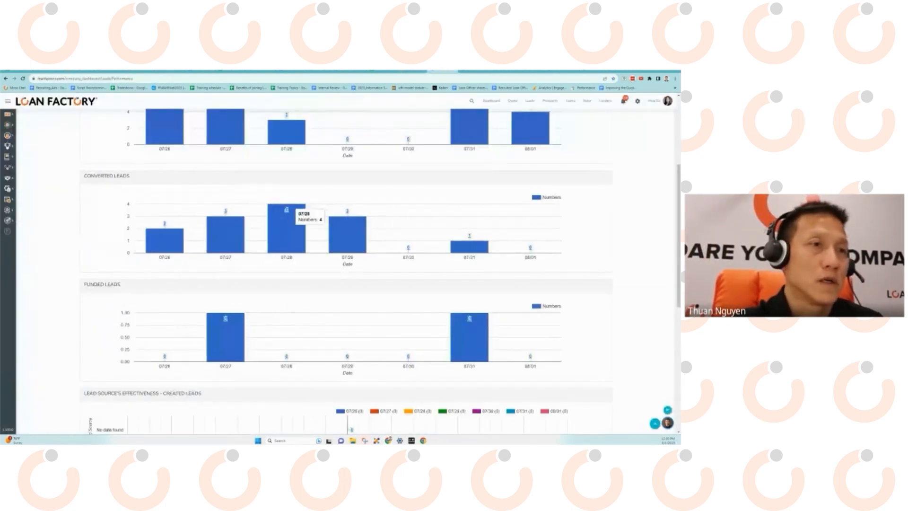